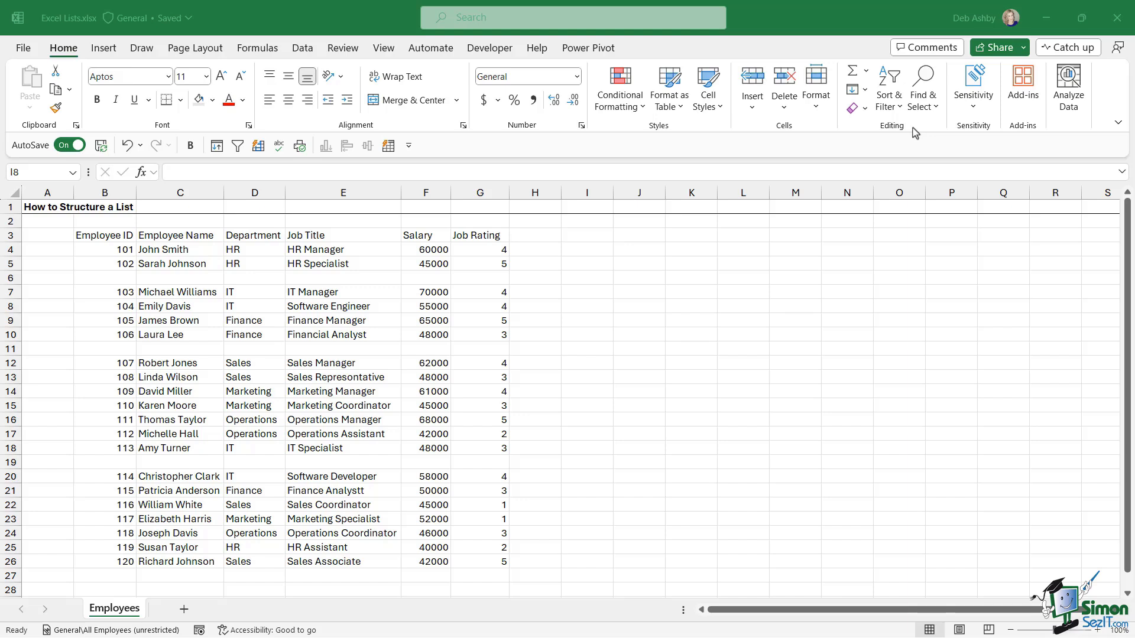
# - Try out selections of the Employee ID and Name columns, the records and header row B3:G3
pyautogui.click(236, 264)
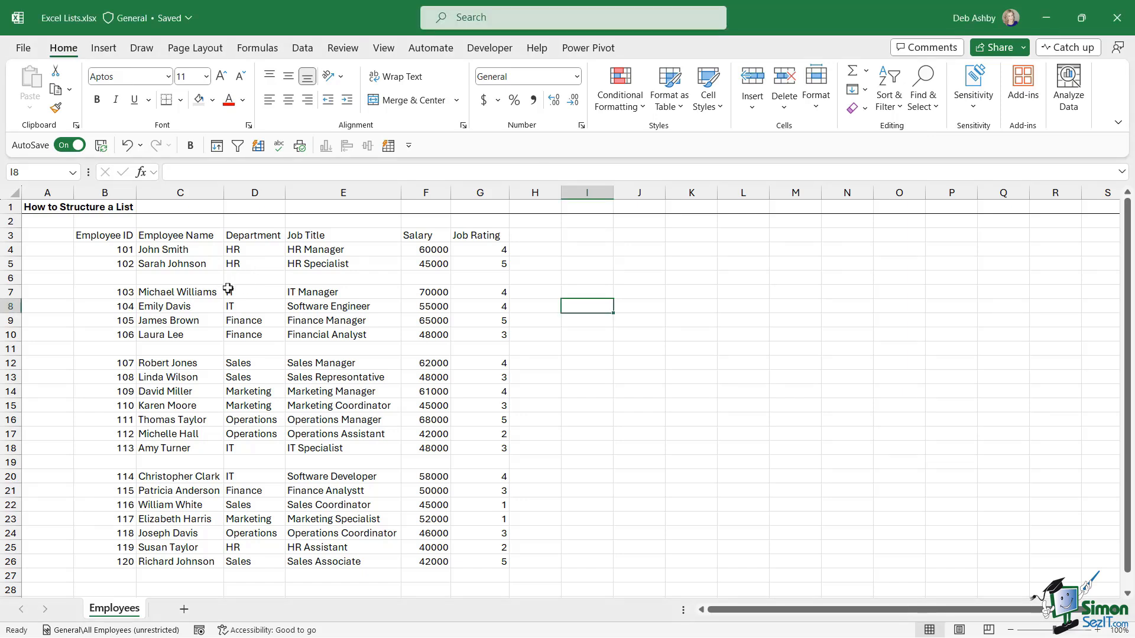
pyautogui.moveTo(114, 236); pyautogui.dragTo(106, 562)
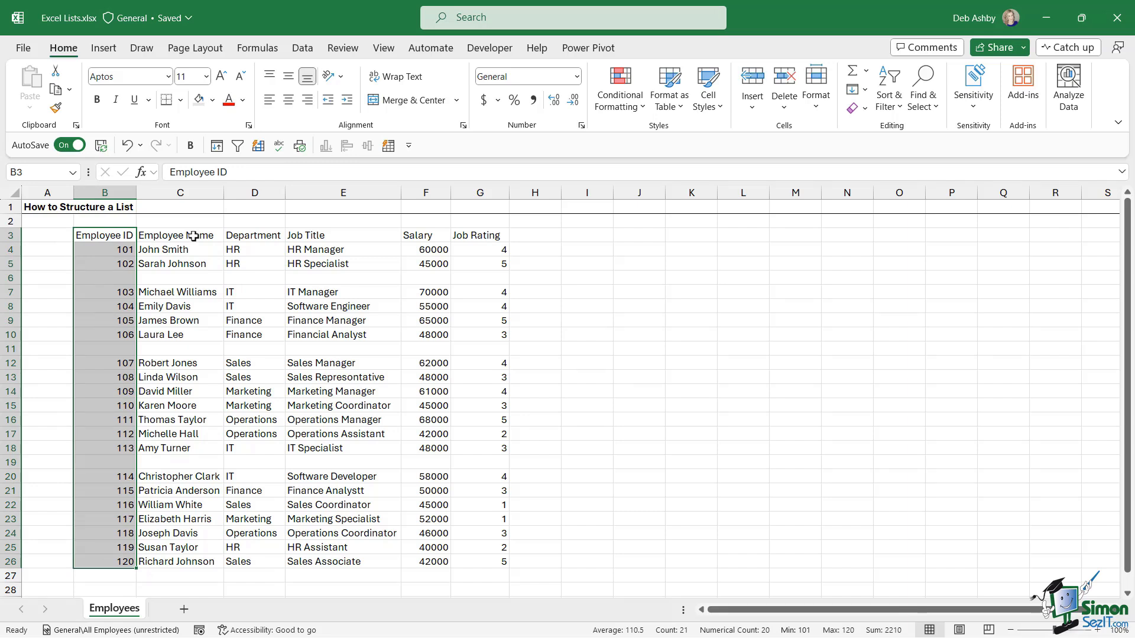
pyautogui.moveTo(194, 235); pyautogui.dragTo(184, 562)
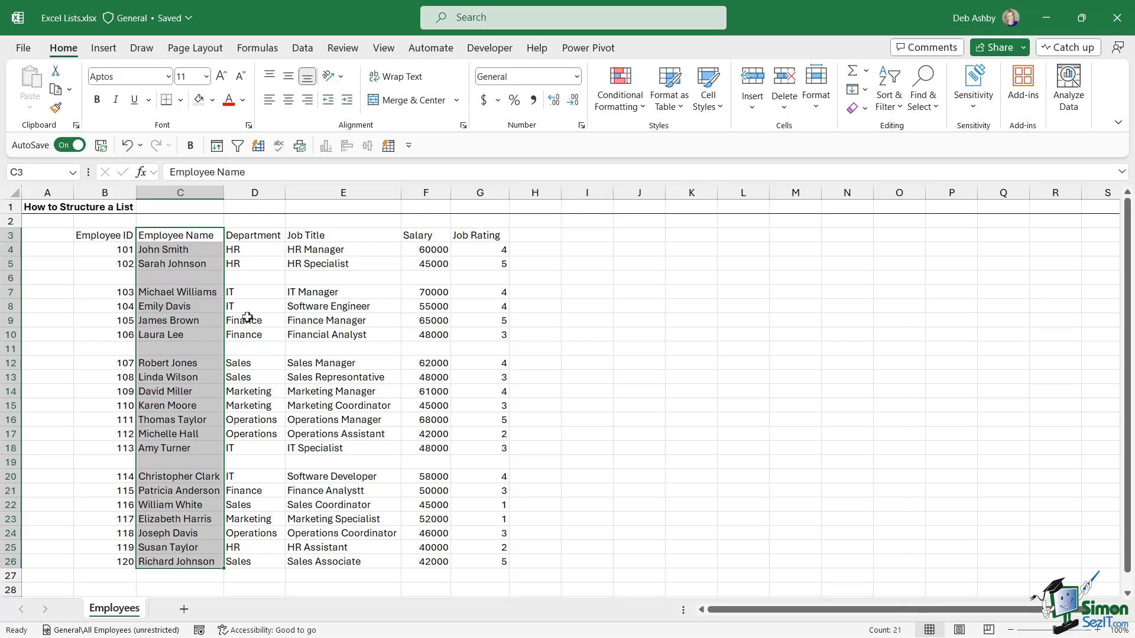
pyautogui.moveTo(96, 236); pyautogui.dragTo(484, 232)
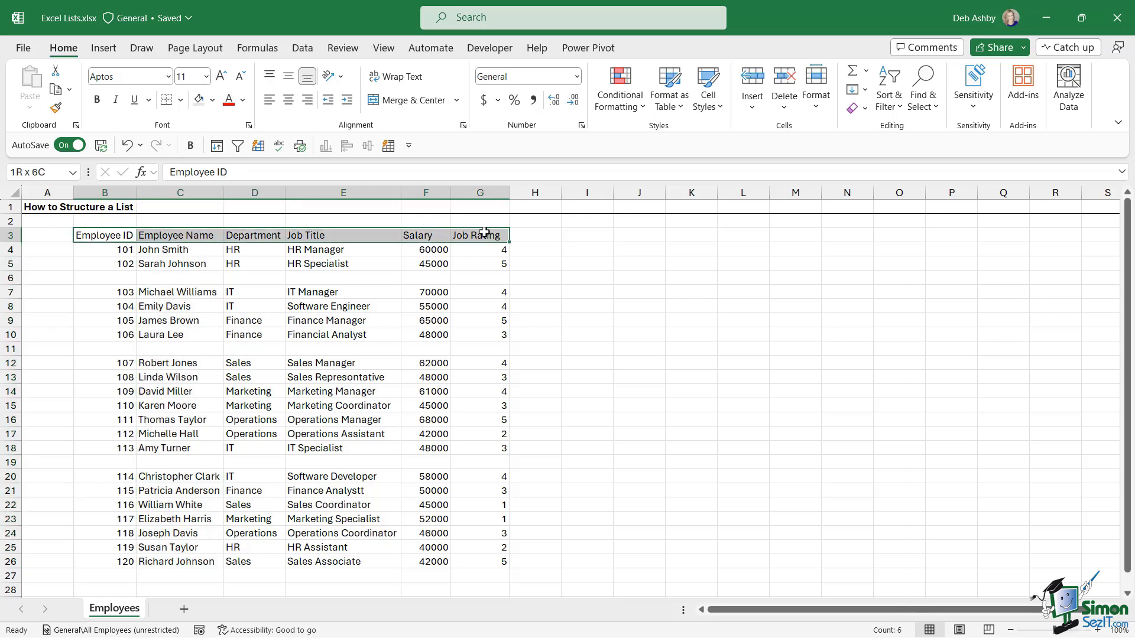
pyautogui.moveTo(112, 250); pyautogui.dragTo(469, 562)
pyautogui.click(369, 322)
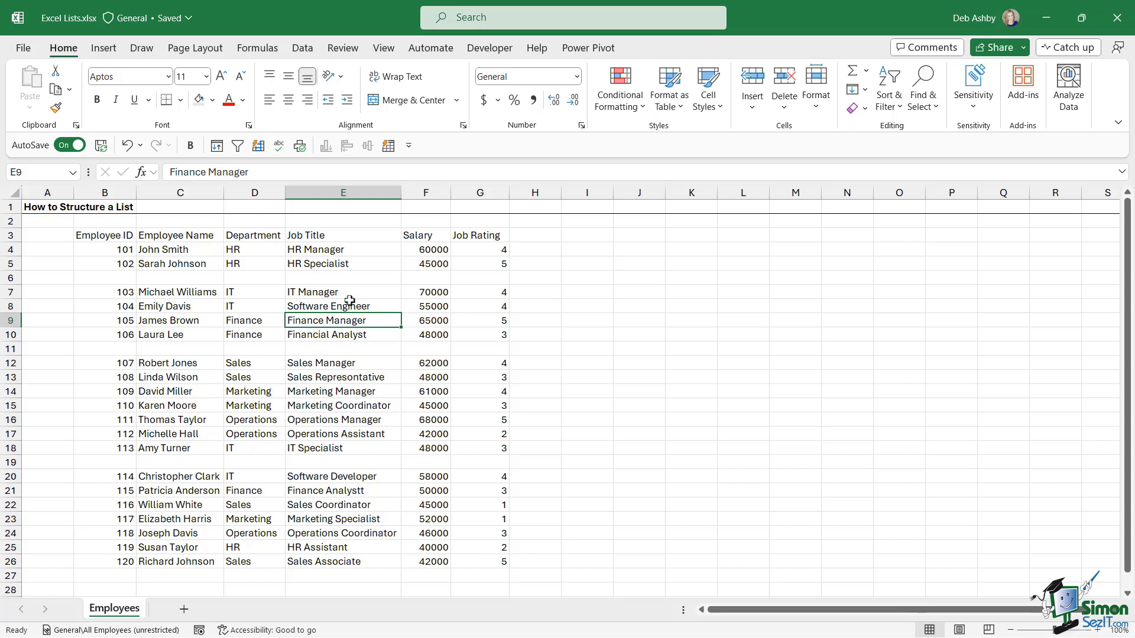
pyautogui.moveTo(95, 236); pyautogui.dragTo(478, 235)
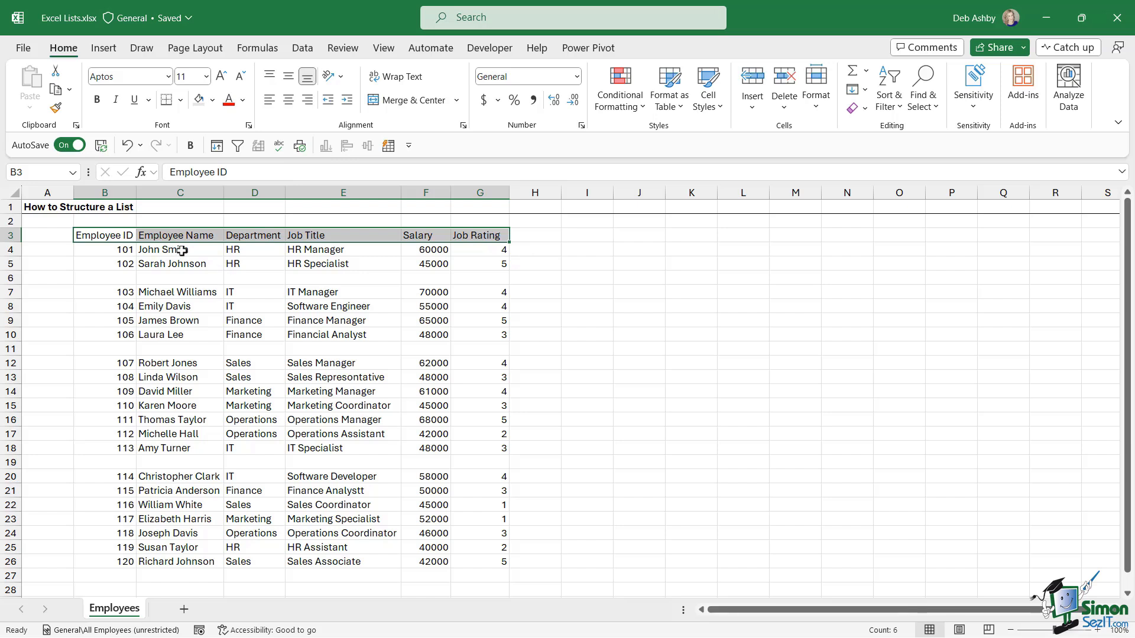
# - Delete the headings in B3:G3, then select the first salary cell F4
pyautogui.moveTo(177, 249); pyautogui.dragTo(177, 464)
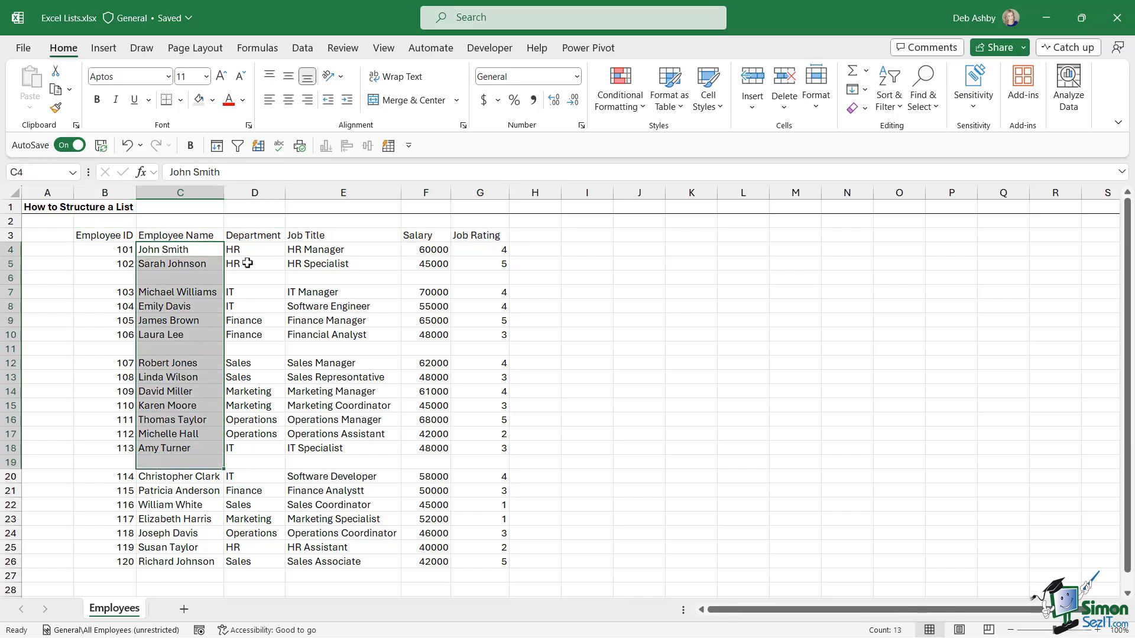
pyautogui.moveTo(247, 252); pyautogui.dragTo(251, 448)
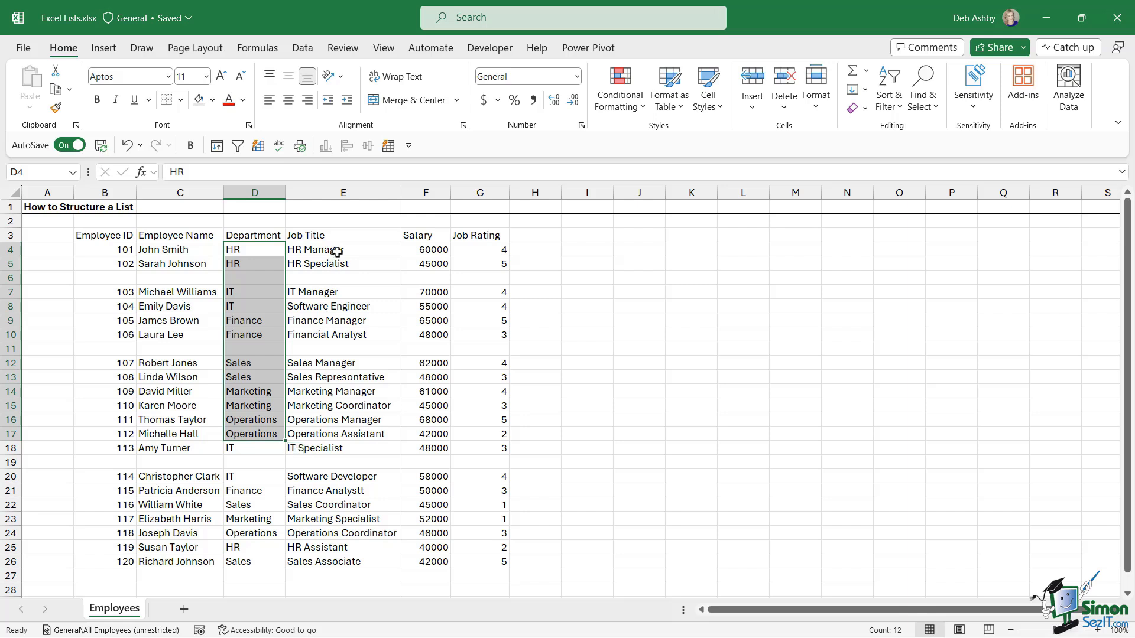
pyautogui.moveTo(337, 250); pyautogui.dragTo(339, 447)
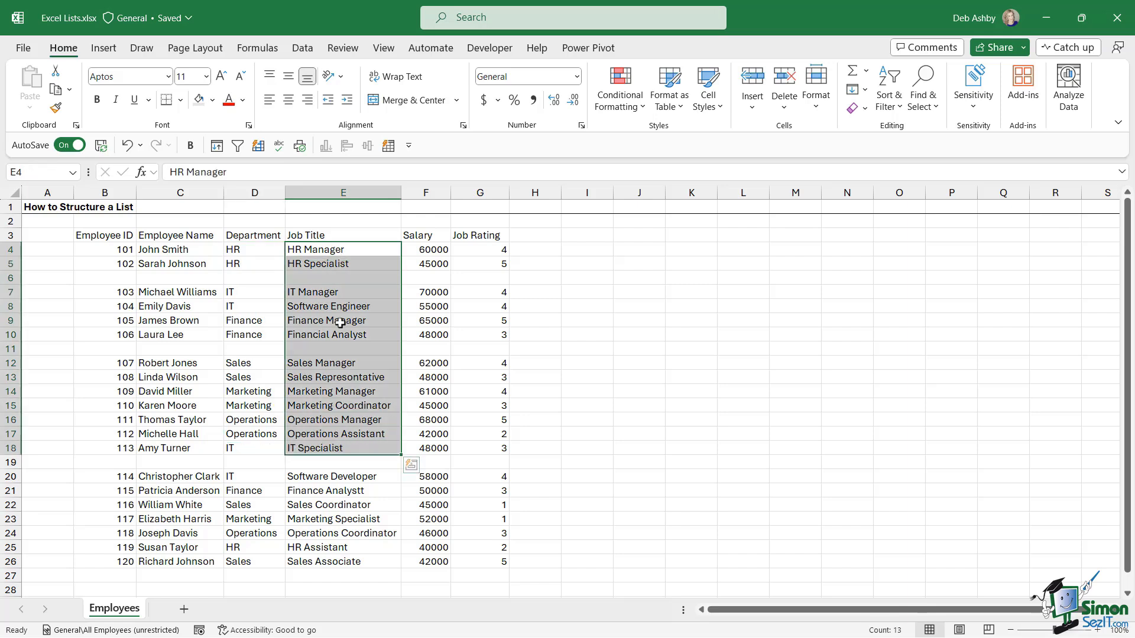
pyautogui.moveTo(83, 236); pyautogui.dragTo(484, 235)
pyautogui.press('Delete')
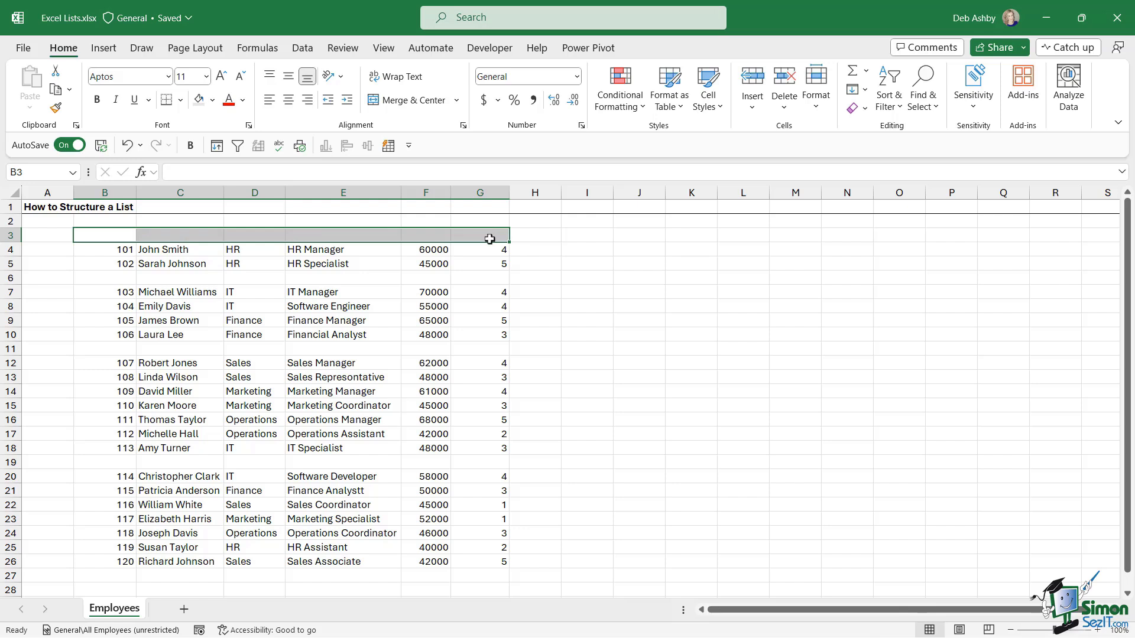
pyautogui.click(362, 318)
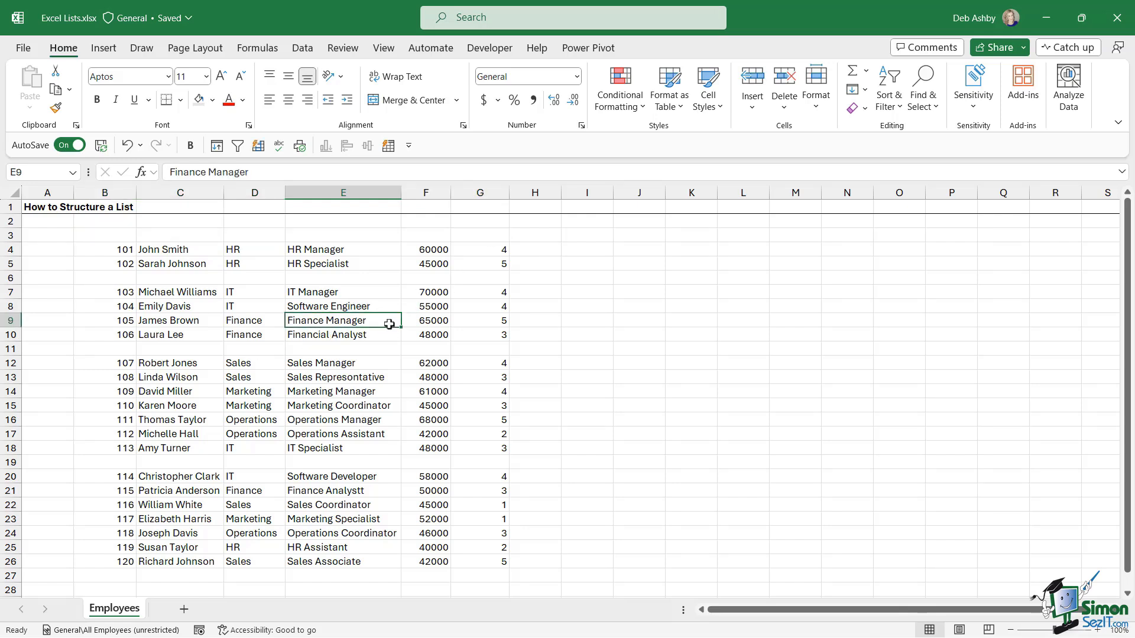
pyautogui.click(433, 251)
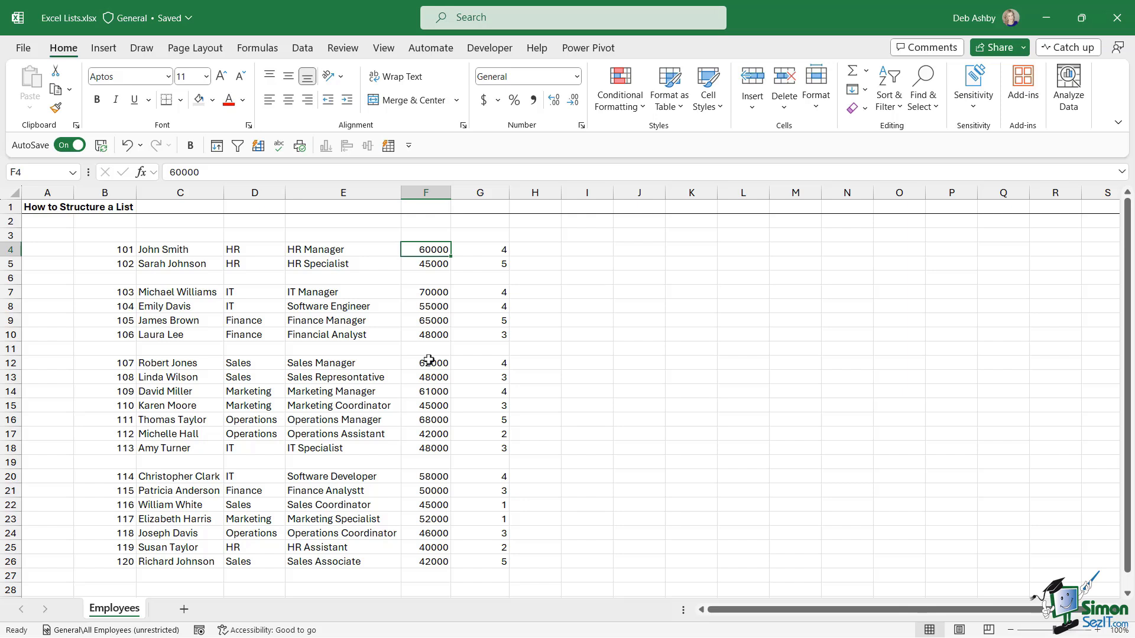
# - Undo the deletion to restore the Employee ID through Job Rating headings, then reselect B3:G3
pyautogui.hotkey('ctrl', 'z')
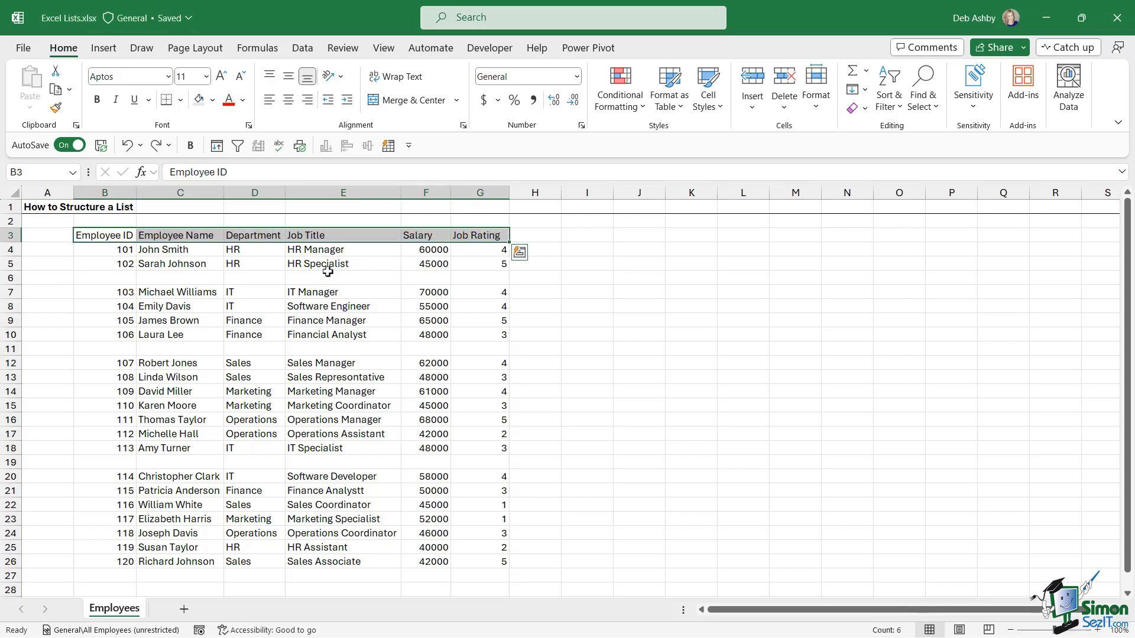
pyautogui.click(329, 268)
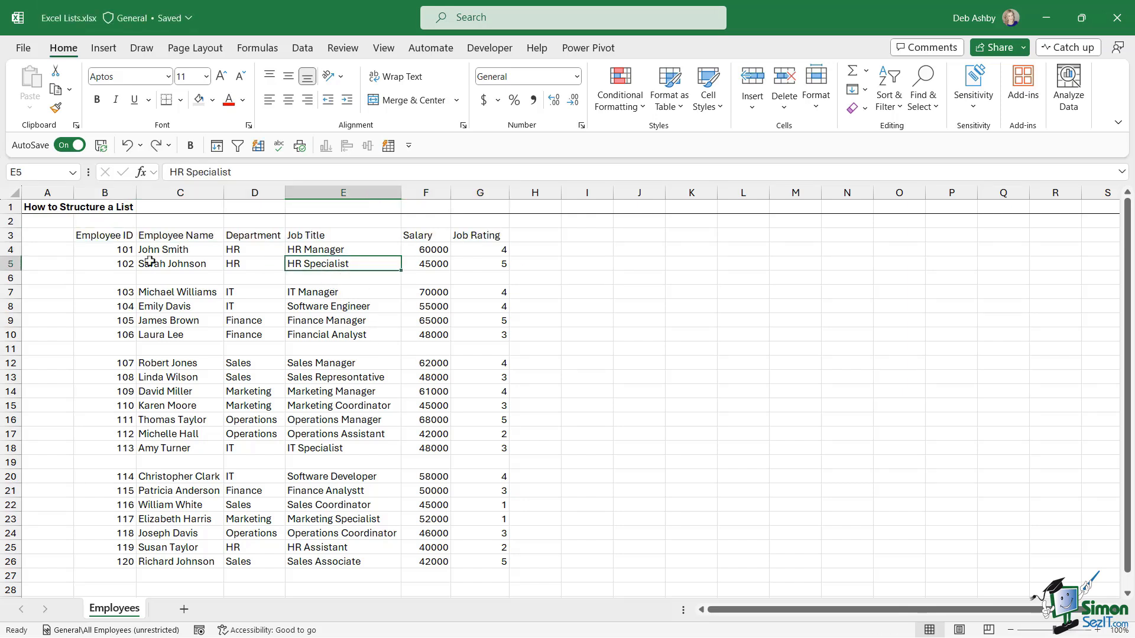
pyautogui.moveTo(109, 237); pyautogui.dragTo(478, 234)
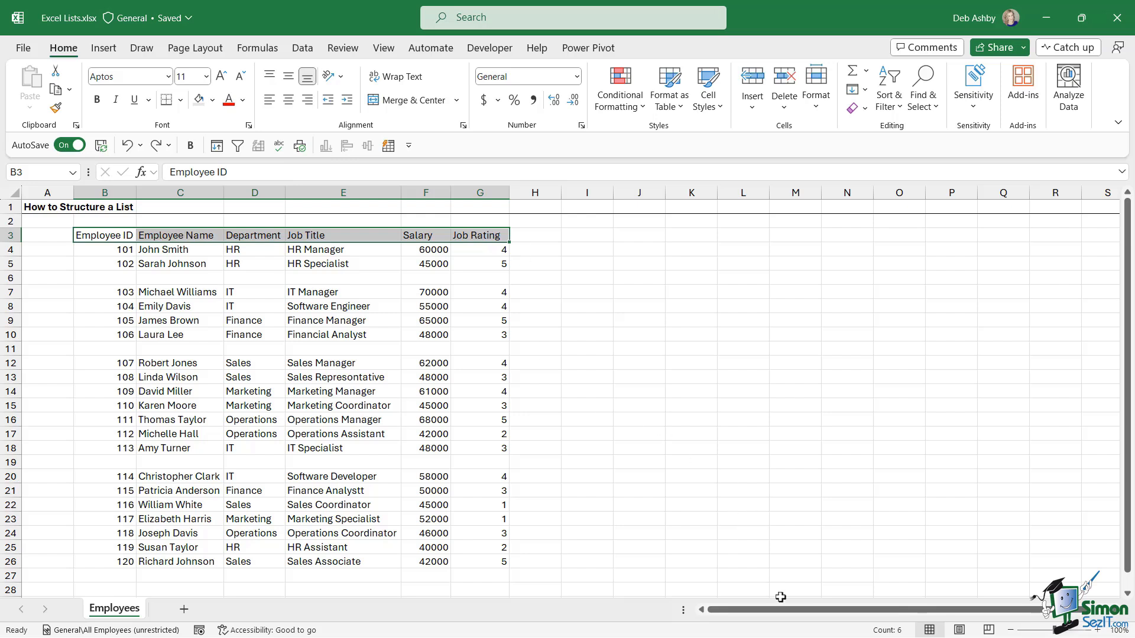
pyautogui.moveTo(783, 612); pyautogui.dragTo(712, 615)
pyautogui.click(201, 236)
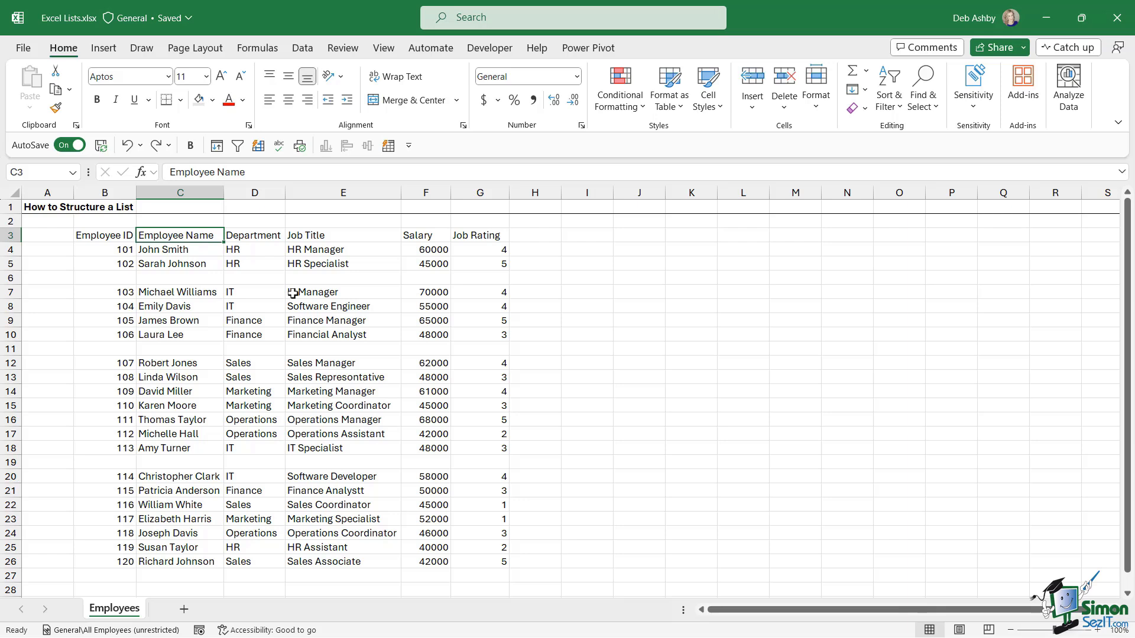
pyautogui.click(319, 263)
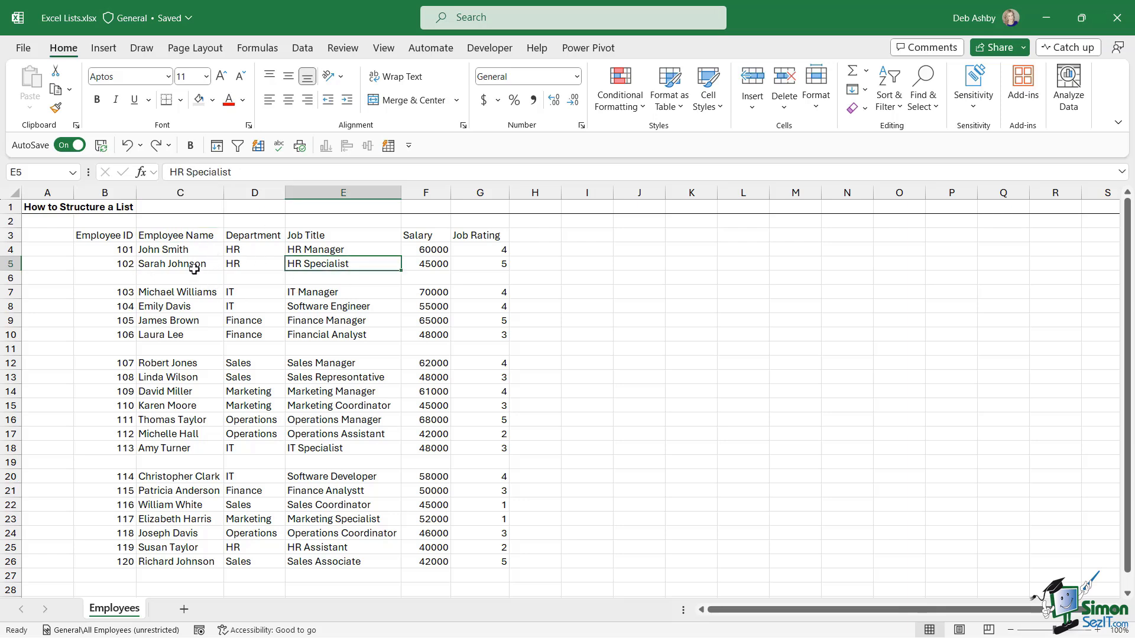
pyautogui.moveTo(96, 237); pyautogui.dragTo(491, 236)
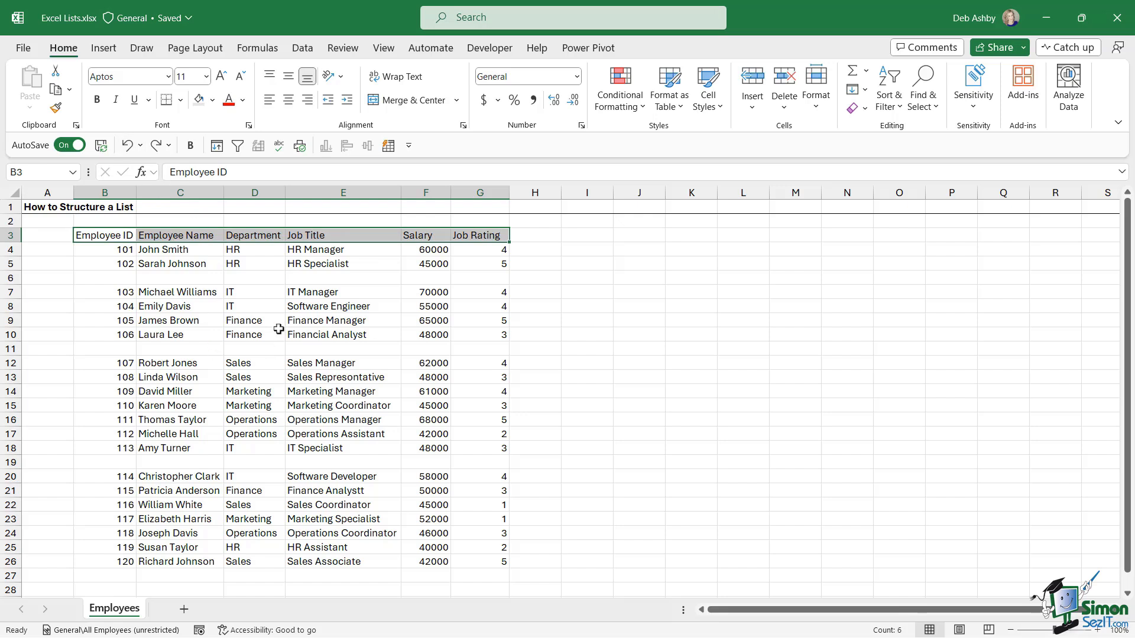
# - Bold the B3:G3 headings, give them a pink fill, and AutoFit columns B and D
pyautogui.click(98, 104)
pyautogui.doubleClick(136, 192)
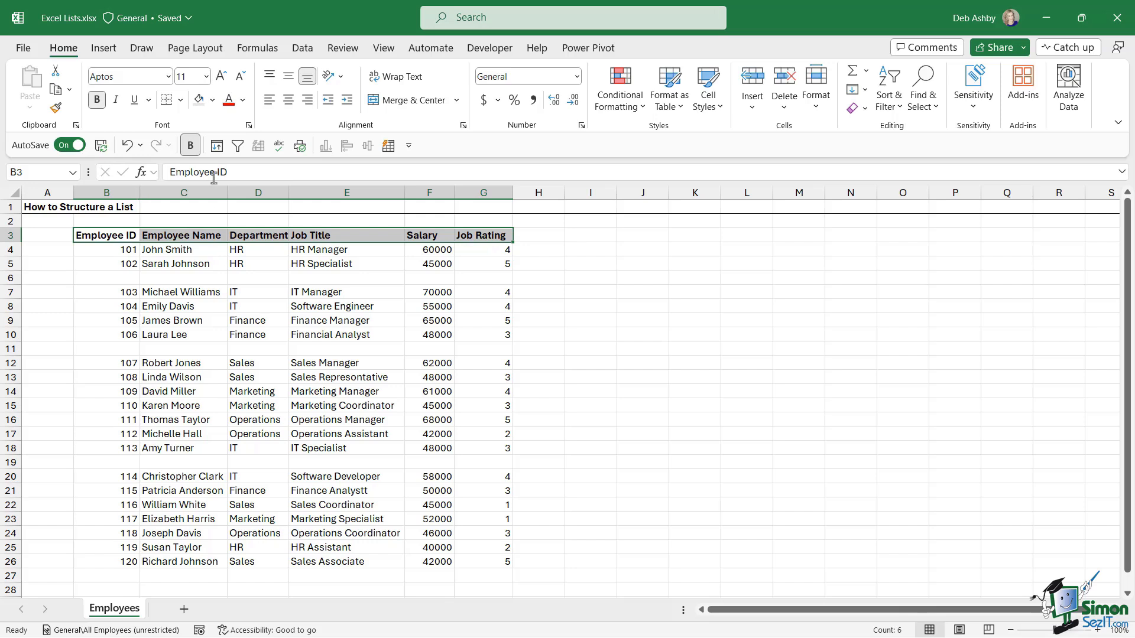
pyautogui.click(215, 101)
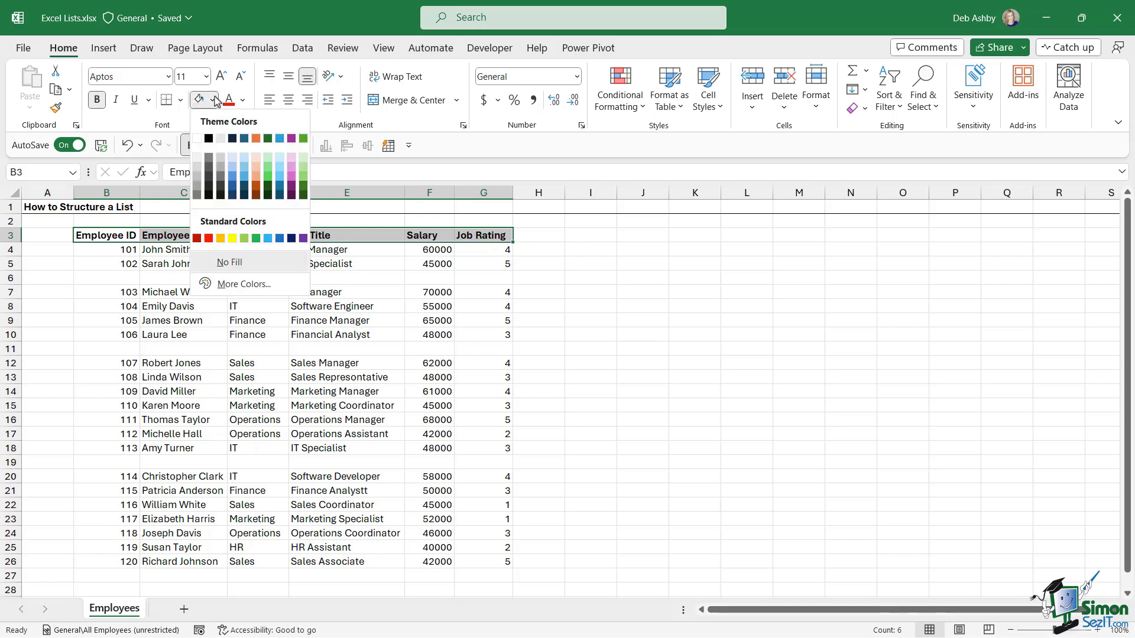
pyautogui.click(292, 177)
pyautogui.click(348, 306)
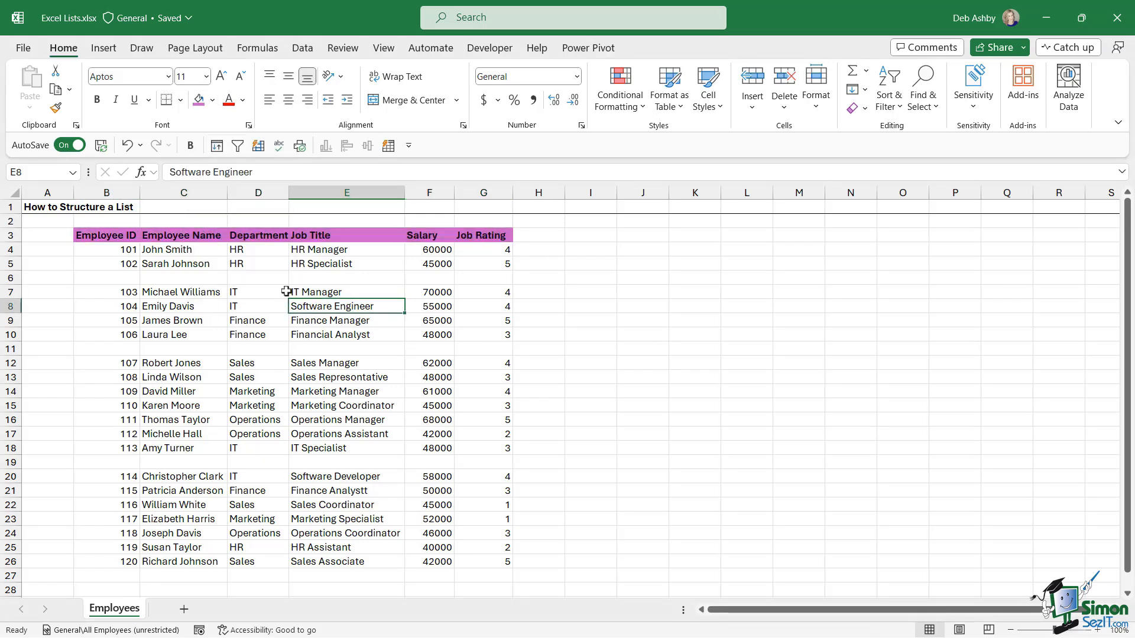
pyautogui.doubleClick(289, 191)
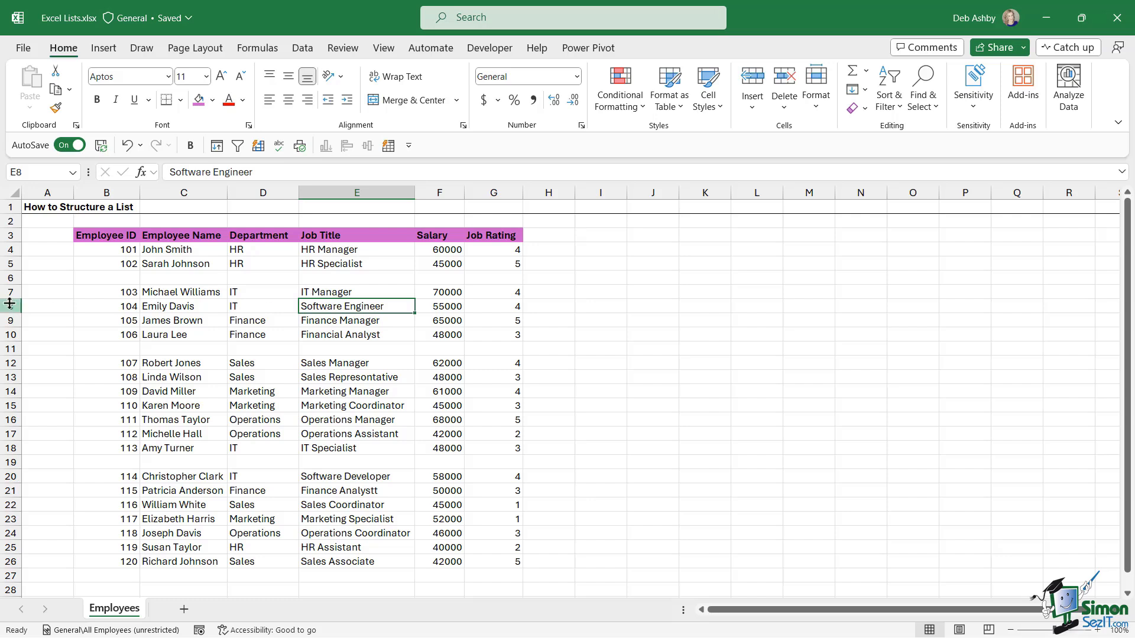
# - Select the blank rows 6, 11 and 19, leaving row 6 undeleted for now
pyautogui.click(10, 277)
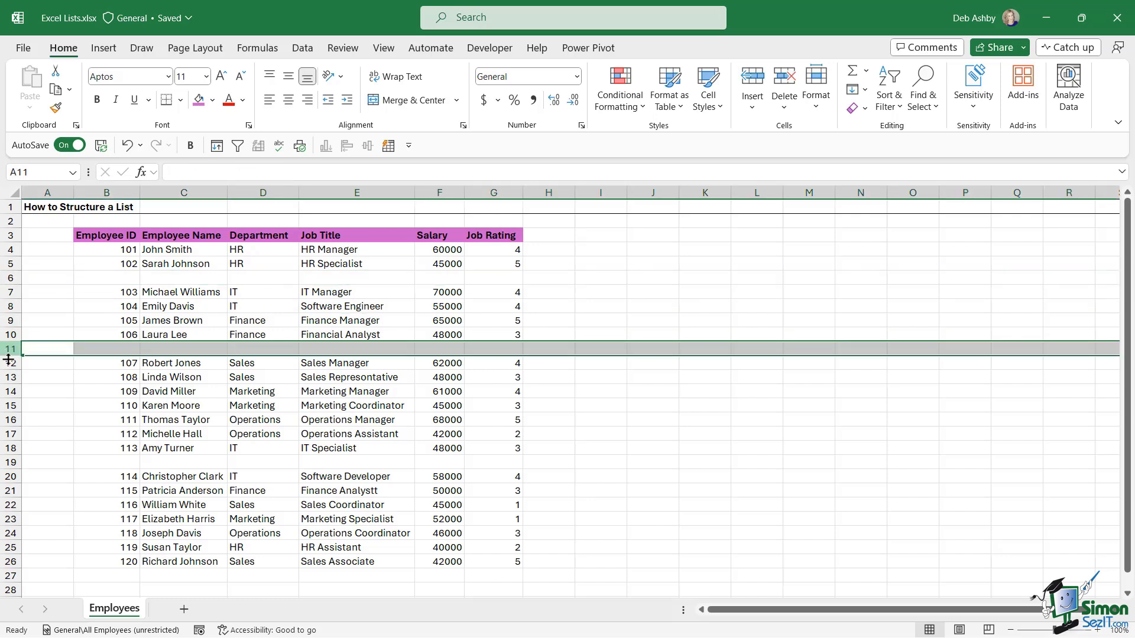
pyautogui.click(8, 349)
pyautogui.click(12, 462)
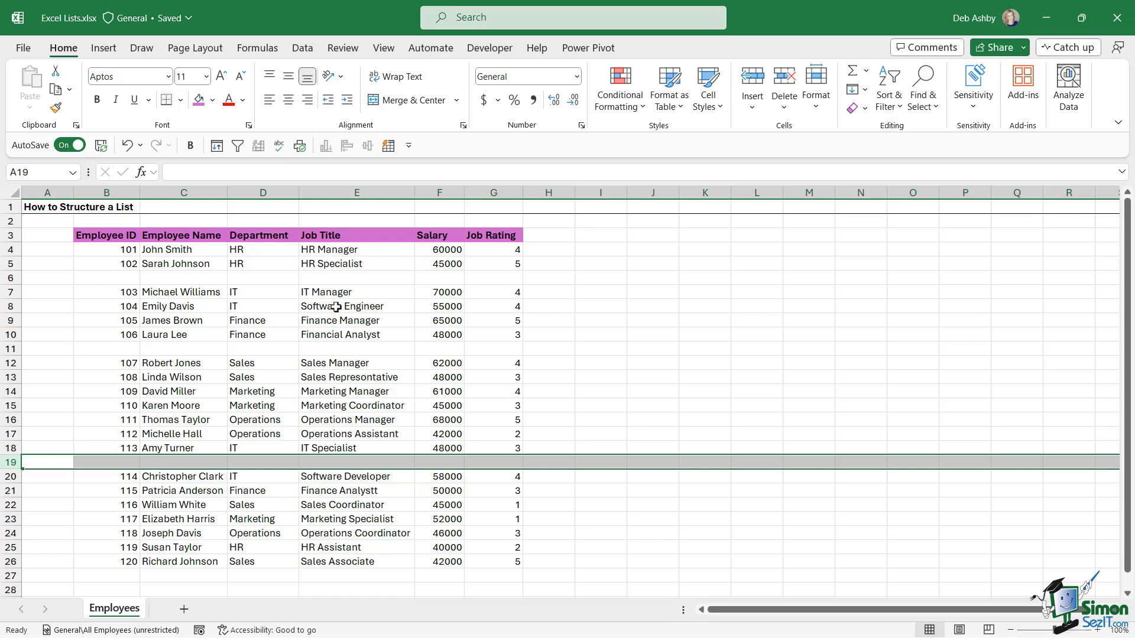
pyautogui.click(12, 277)
pyautogui.click(13, 349)
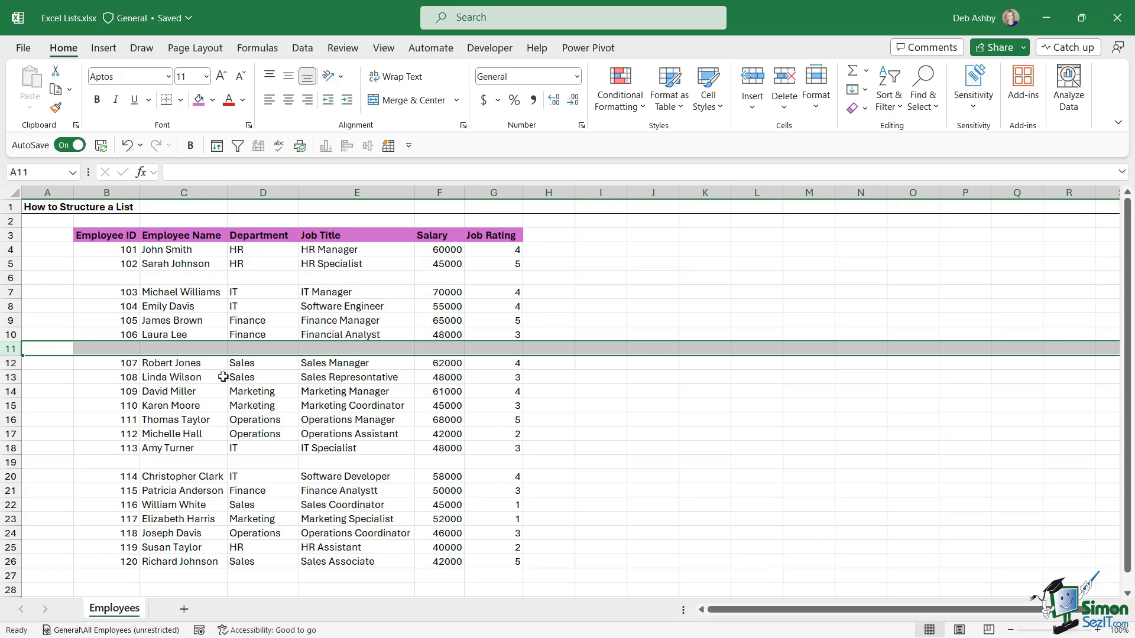
pyautogui.click(10, 277)
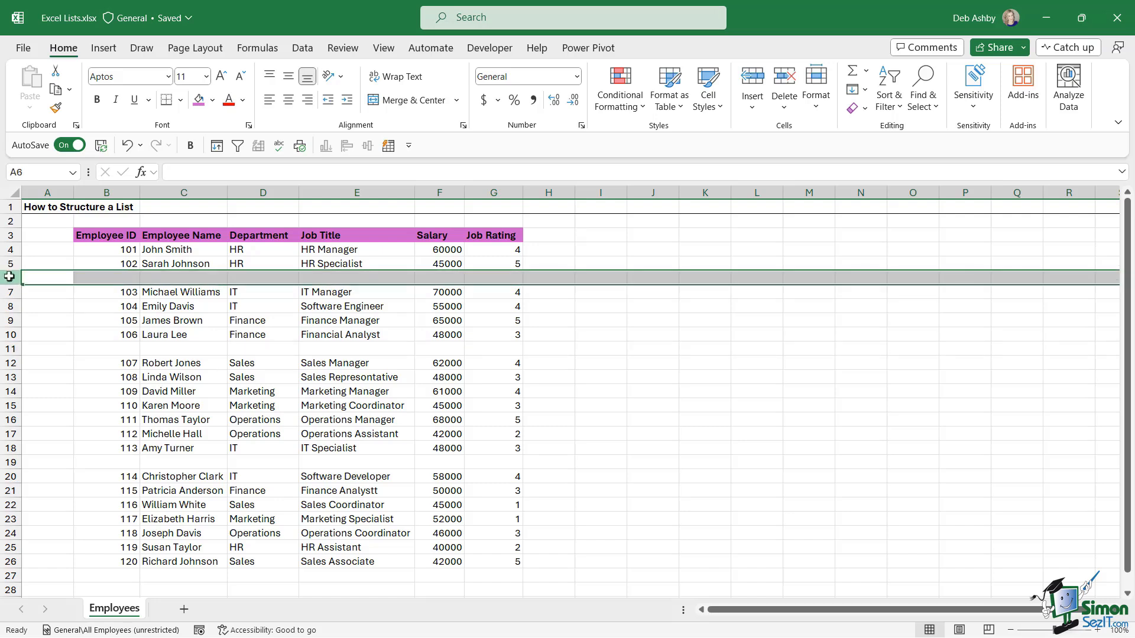
pyautogui.rightClick(10, 276)
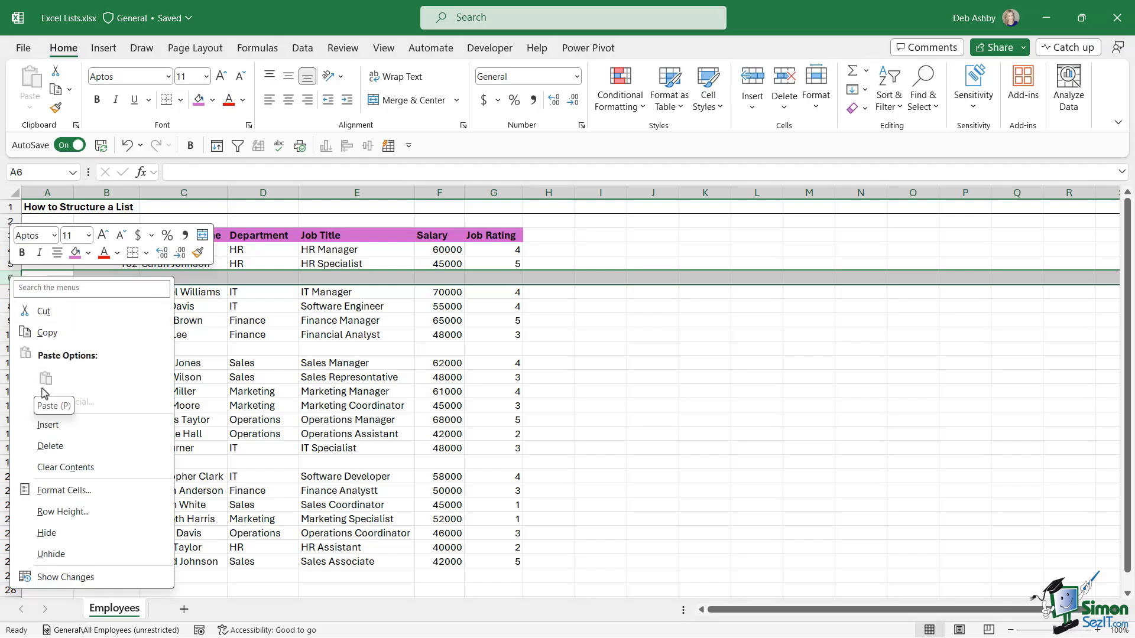
pyautogui.click(371, 306)
pyautogui.click(371, 307)
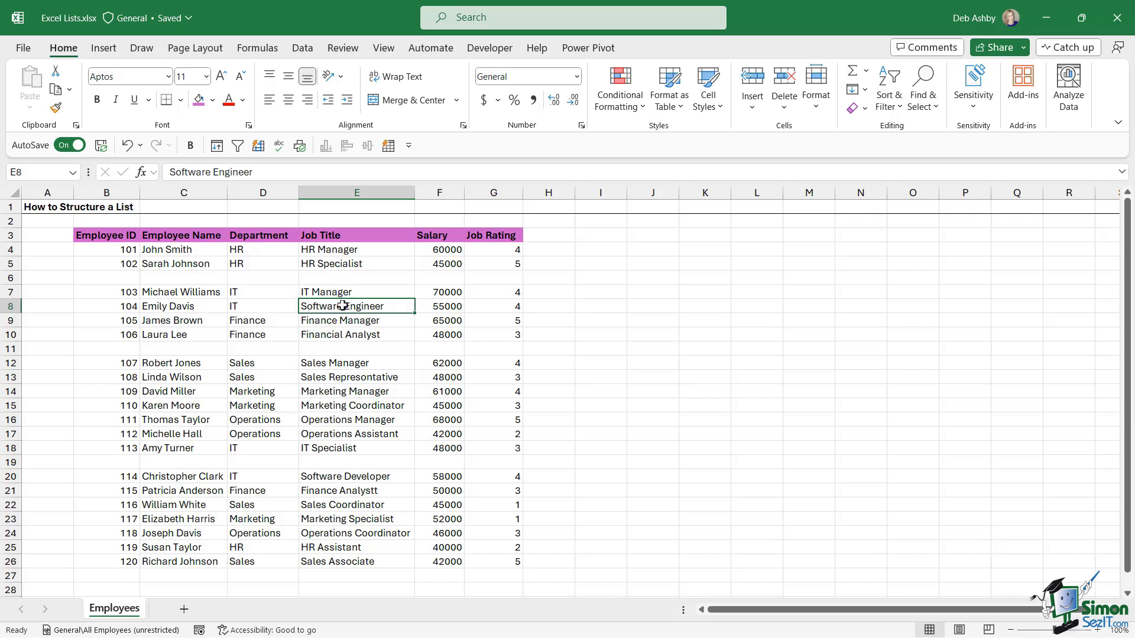
# - Select the employee records B4:G26 and bring up the Find & Select menu
pyautogui.moveTo(101, 252); pyautogui.dragTo(517, 561)
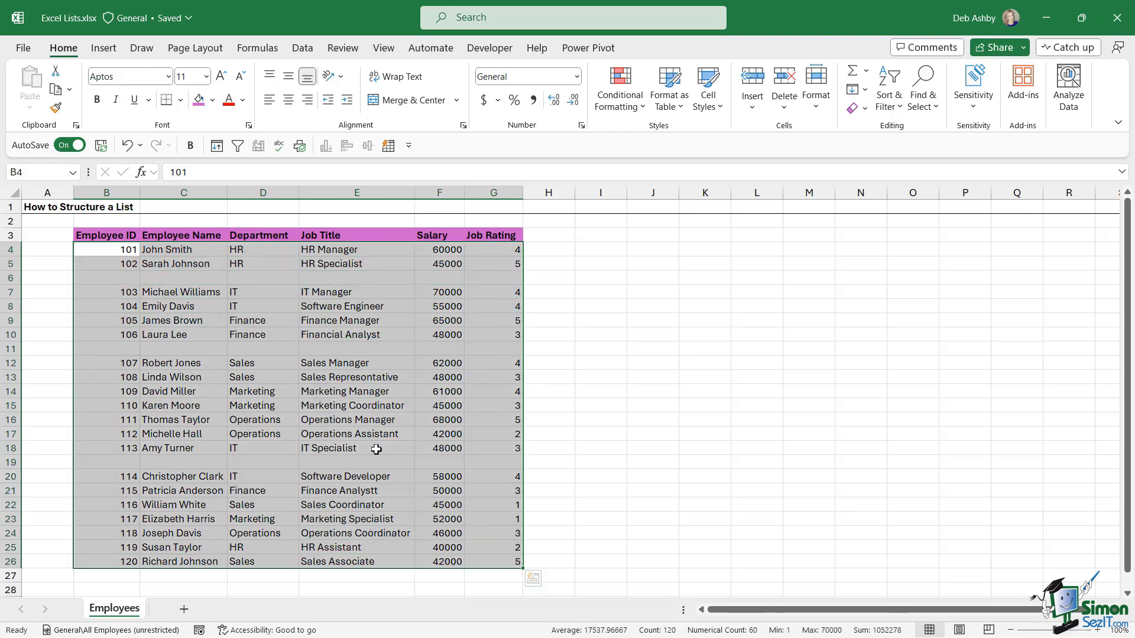
pyautogui.click(367, 336)
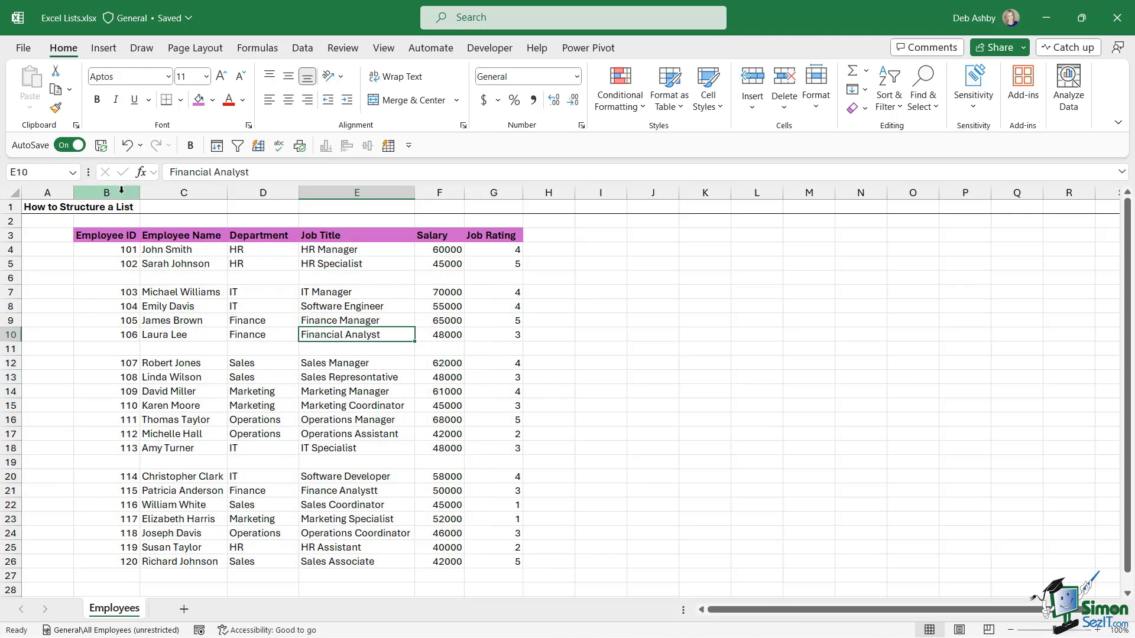
pyautogui.moveTo(122, 190); pyautogui.dragTo(496, 192)
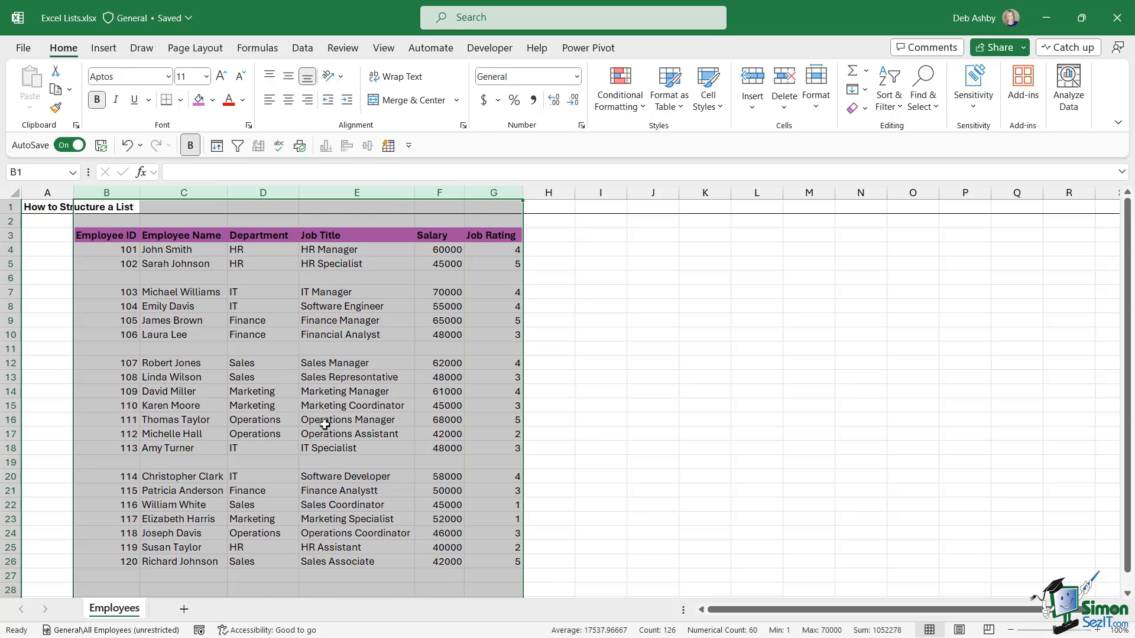
pyautogui.click(326, 321)
pyautogui.moveTo(112, 249); pyautogui.dragTo(516, 561)
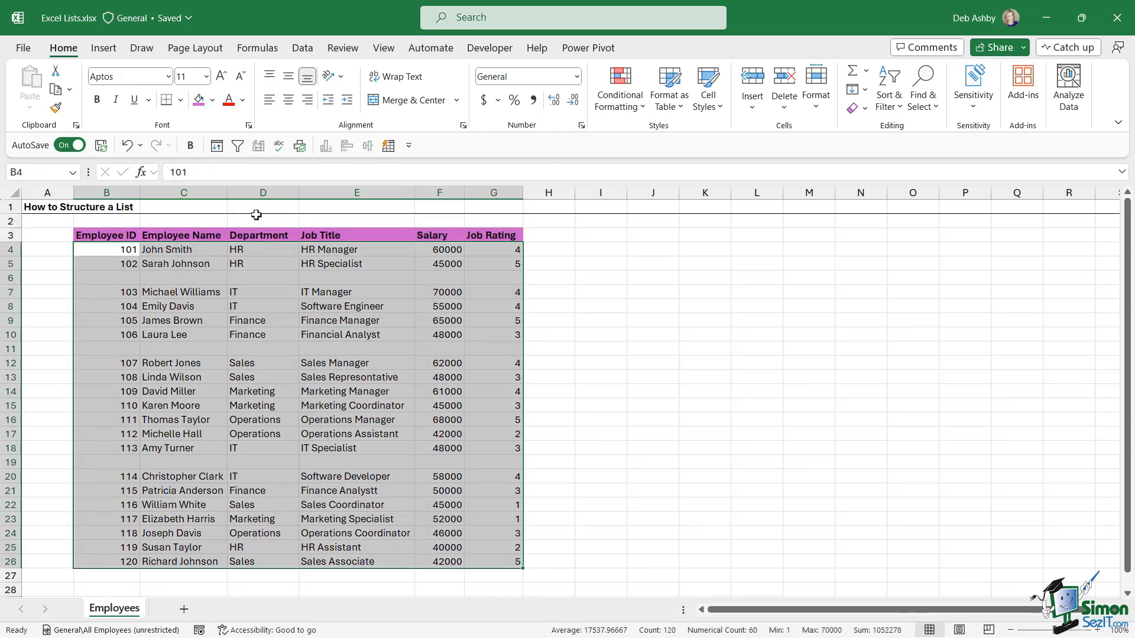
pyautogui.click(753, 108)
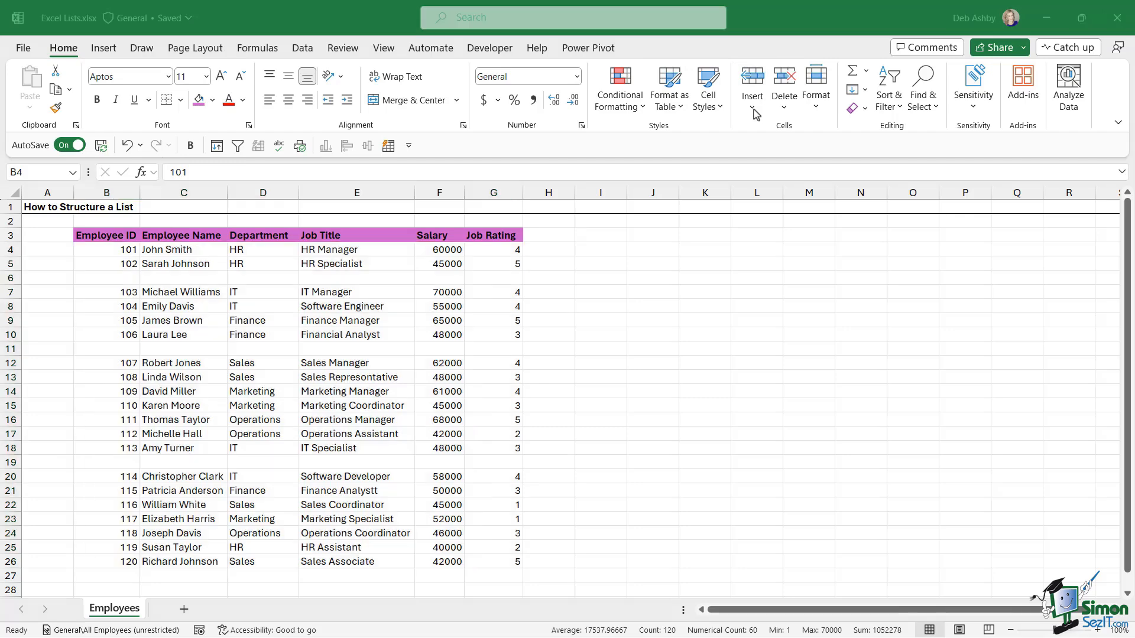
pyautogui.click(930, 105)
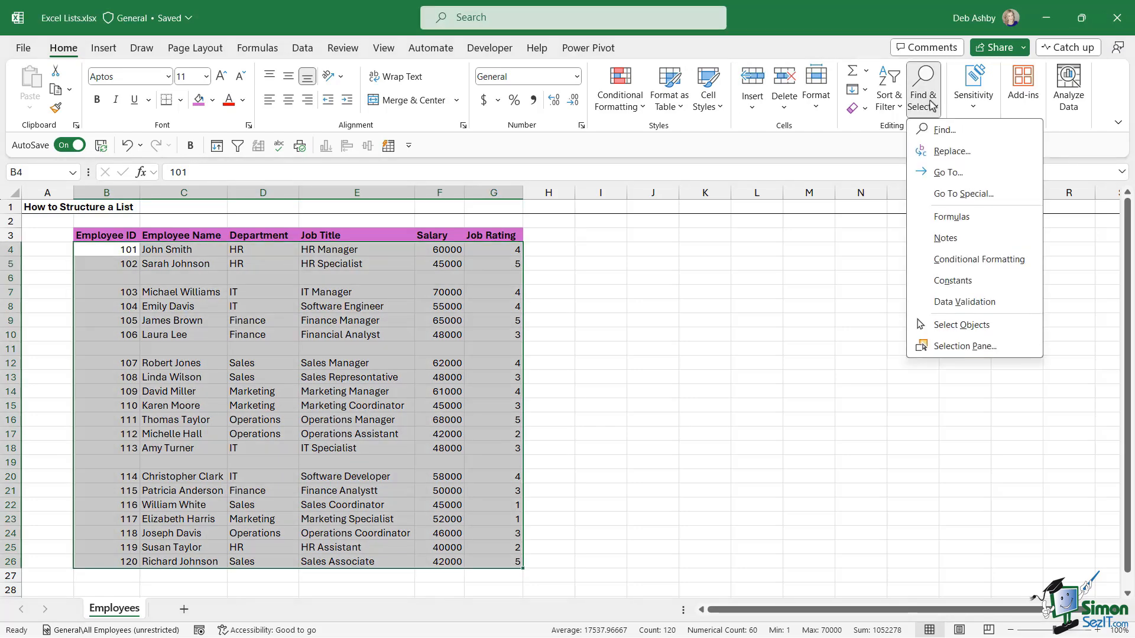
# - Use Go To Special with Blanks to select the empty cells in rows 6, 11 and 19
pyautogui.click(963, 194)
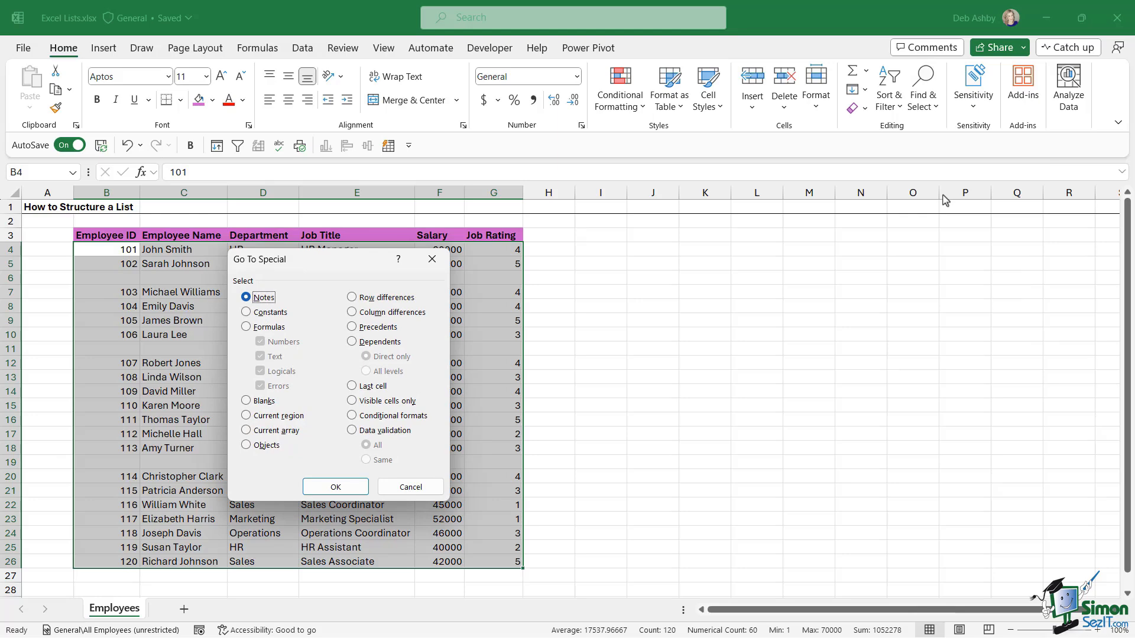
pyautogui.click(432, 259)
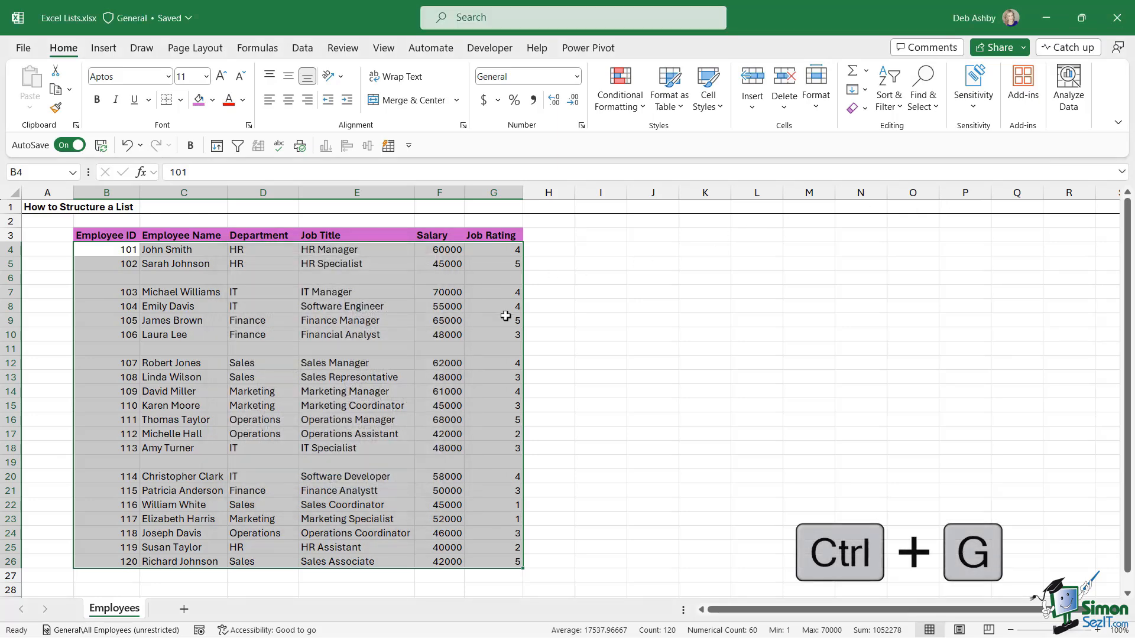
pyautogui.hotkey('ctrl', 'g')
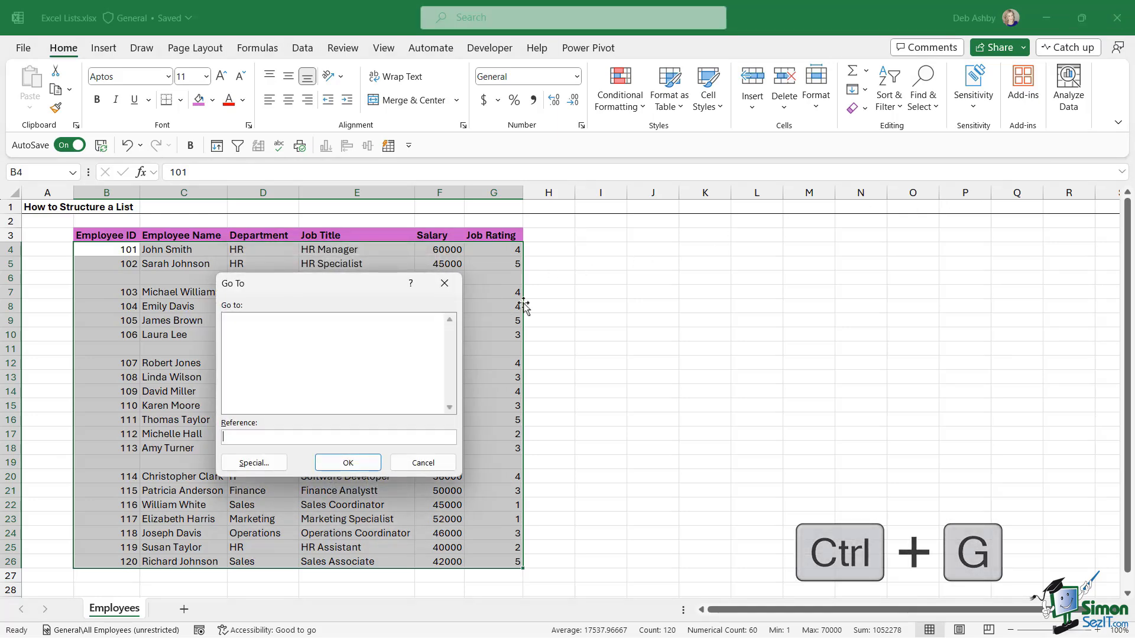
pyautogui.click(264, 470)
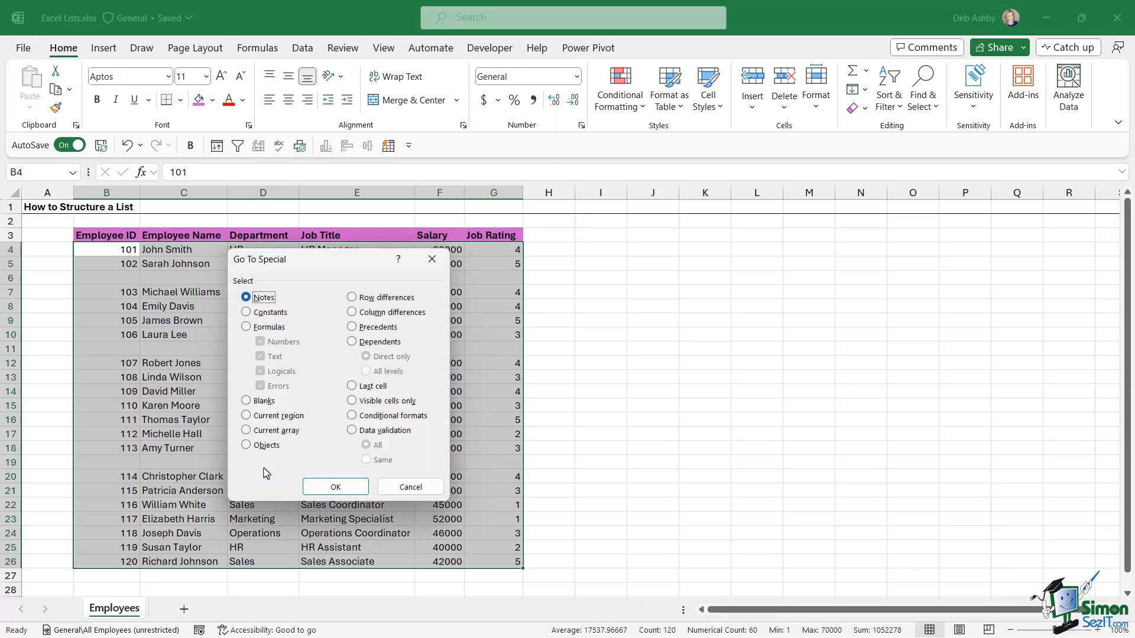
pyautogui.moveTo(357, 263); pyautogui.dragTo(476, 223)
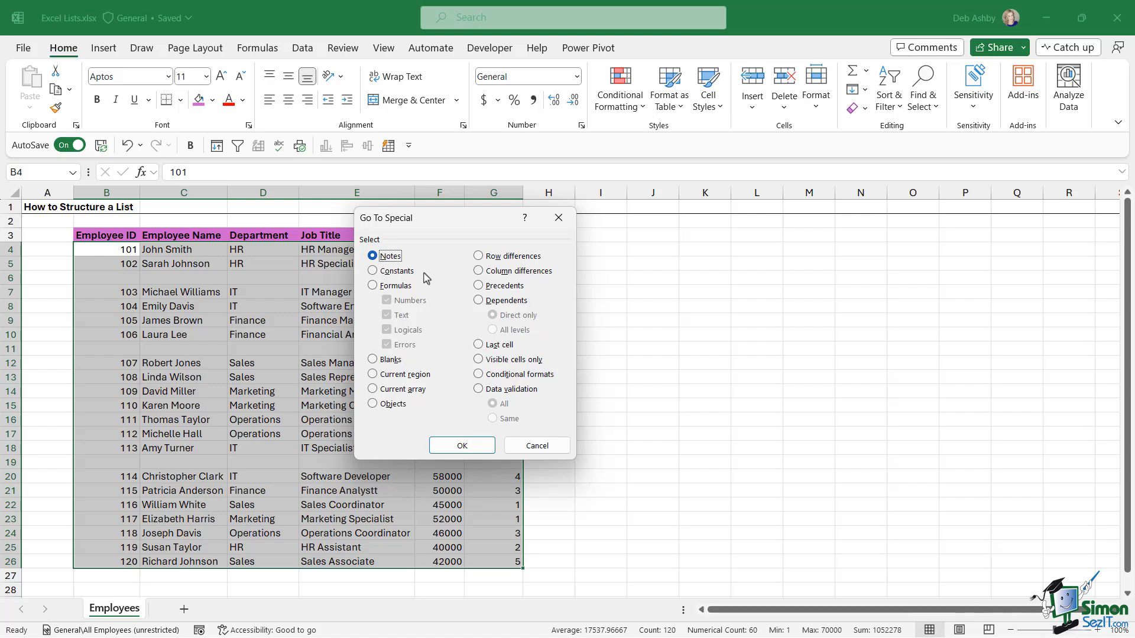
pyautogui.click(373, 360)
pyautogui.click(455, 446)
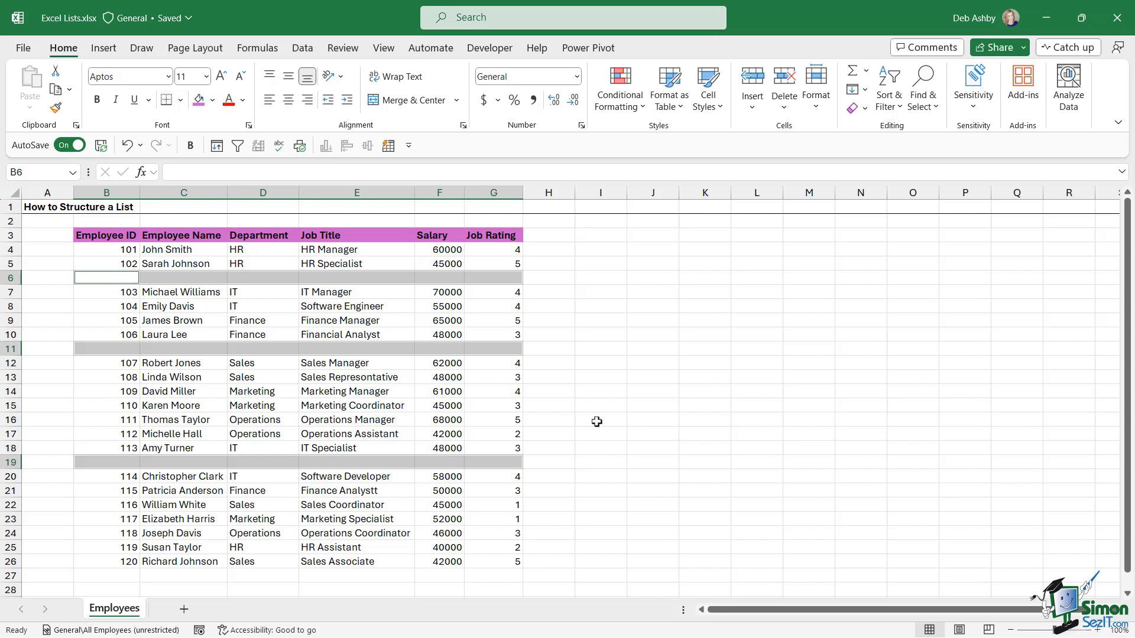
# - Delete the sheet rows containing the selected blank cells
pyautogui.click(786, 109)
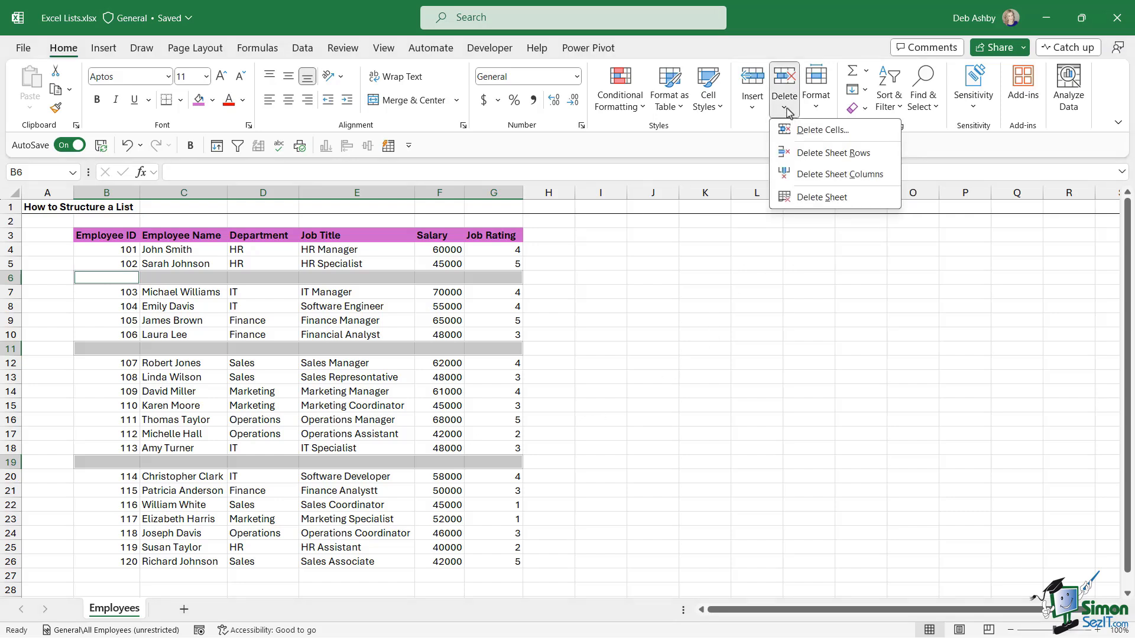
pyautogui.click(792, 155)
pyautogui.click(399, 305)
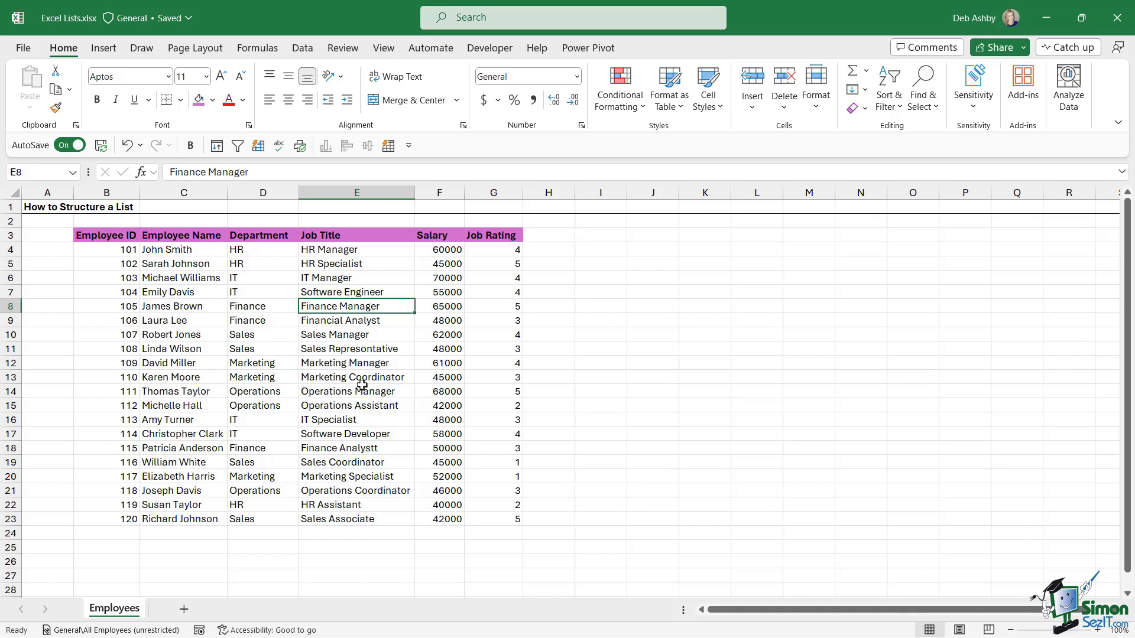
# - Spell-check the sheet, changing Represontative to Representative and Analystt to Analyst
pyautogui.click(347, 49)
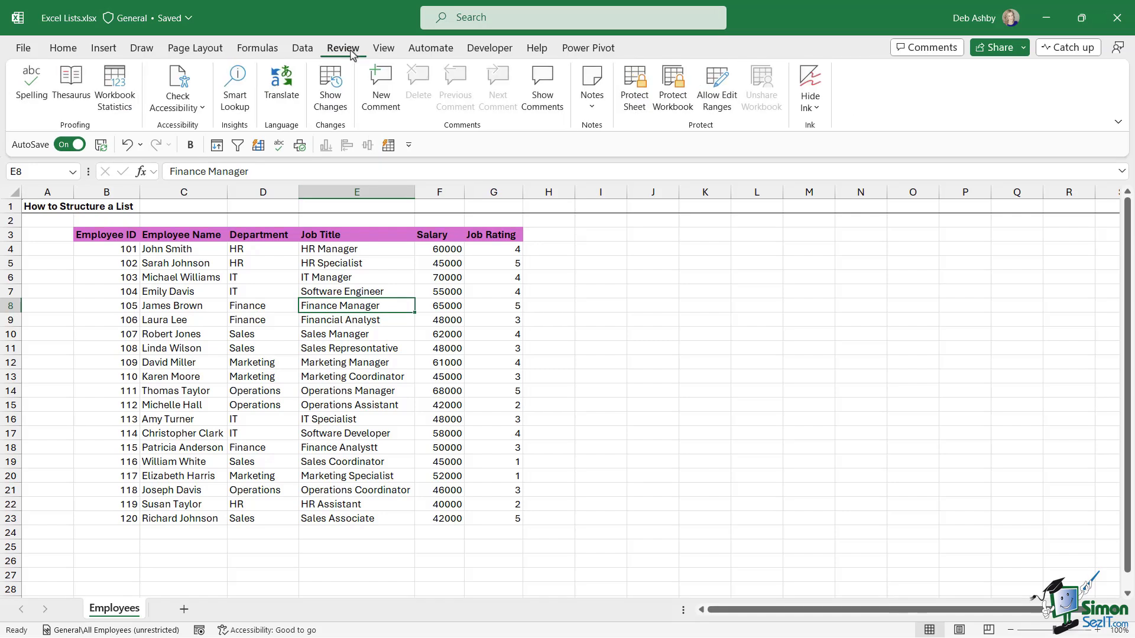
pyautogui.click(34, 88)
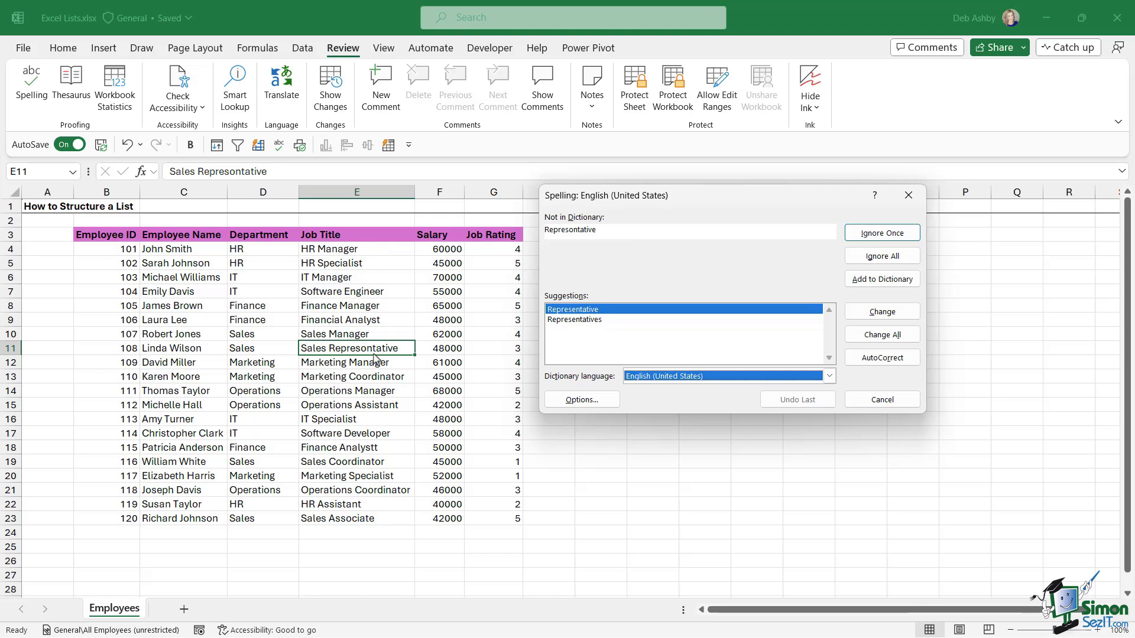
pyautogui.click(599, 311)
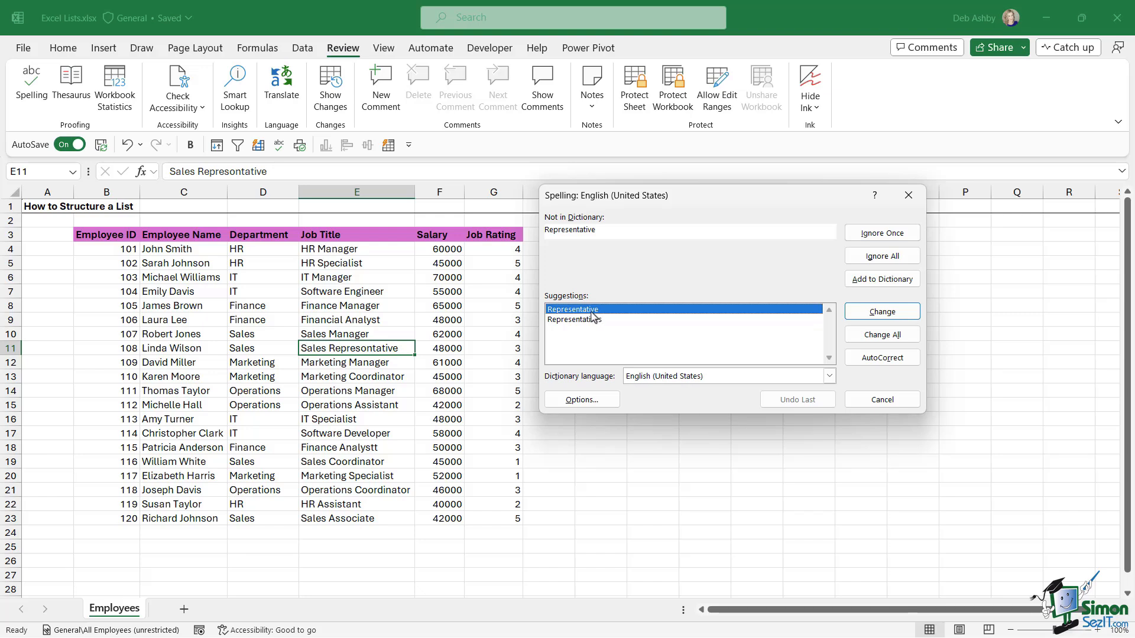
pyautogui.click(867, 314)
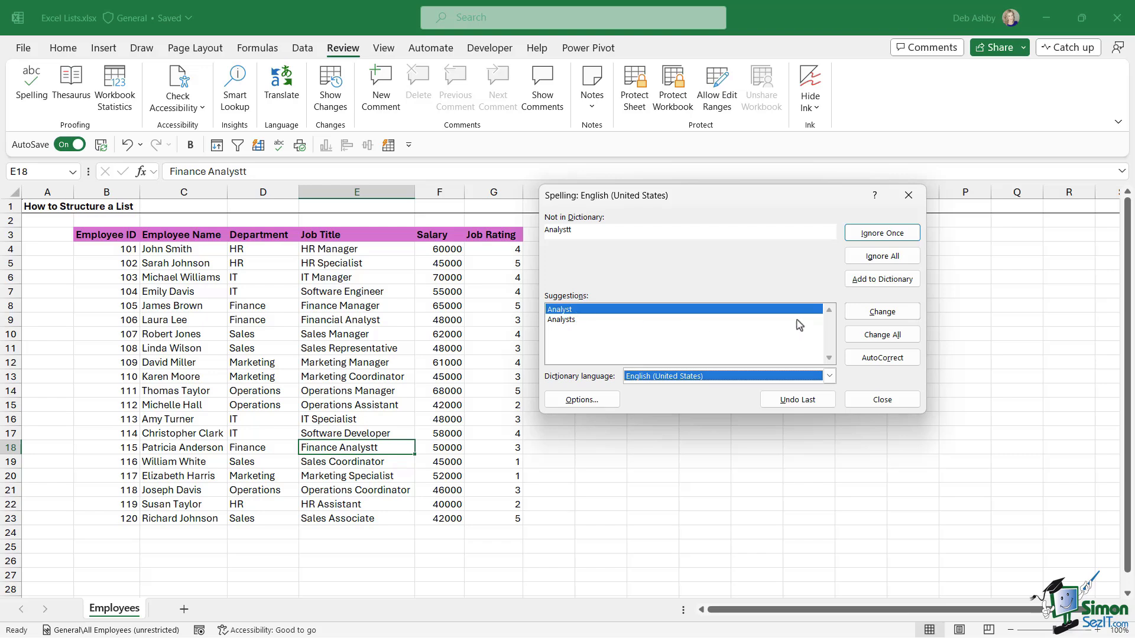
pyautogui.click(883, 313)
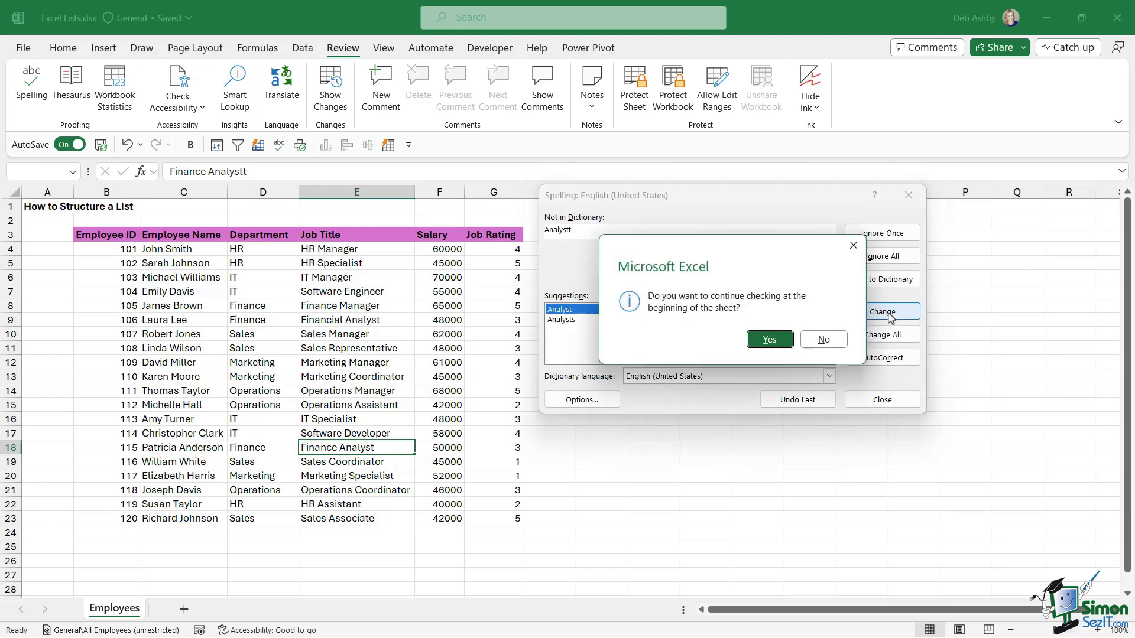
pyautogui.click(769, 341)
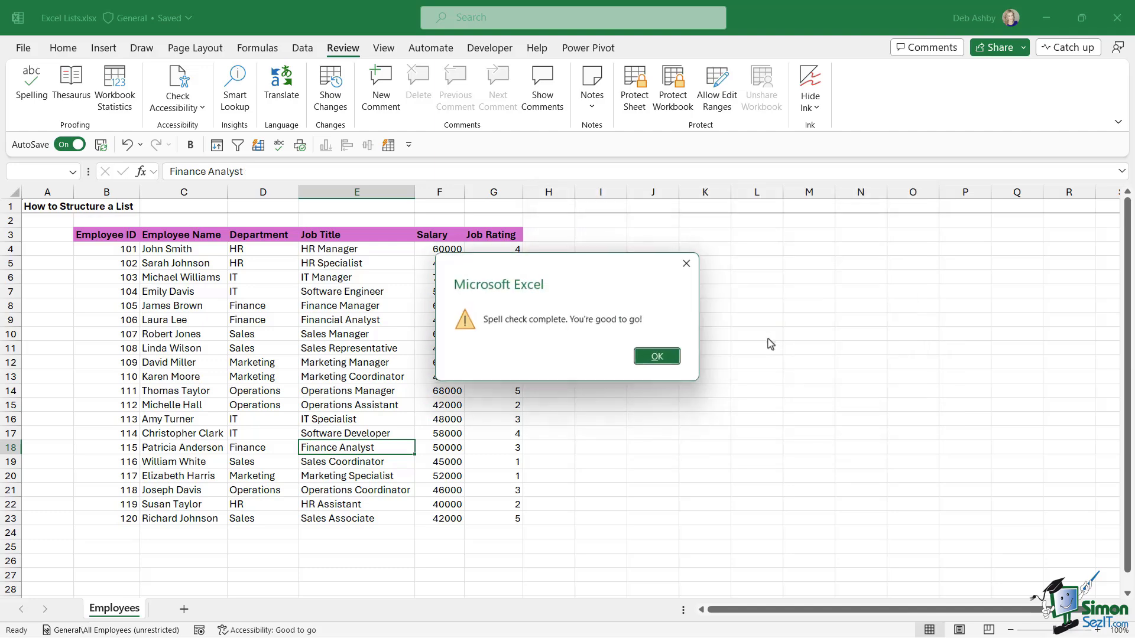
pyautogui.click(659, 358)
pyautogui.click(346, 319)
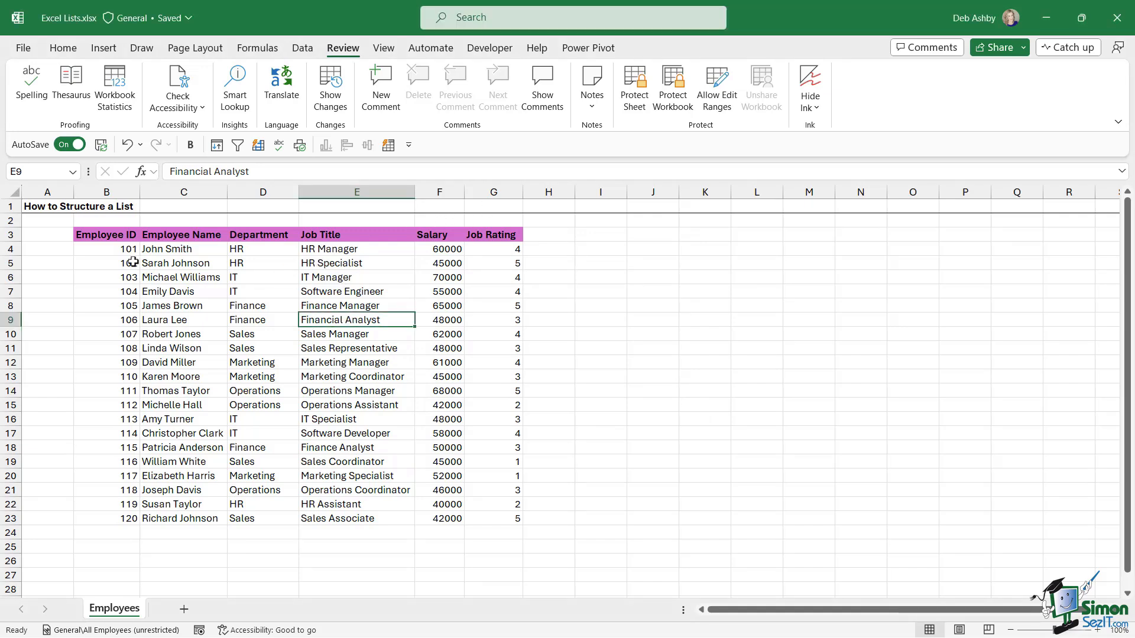
# - Select the salaries F4:F23 and decrease their decimal places twice
pyautogui.click(334, 267)
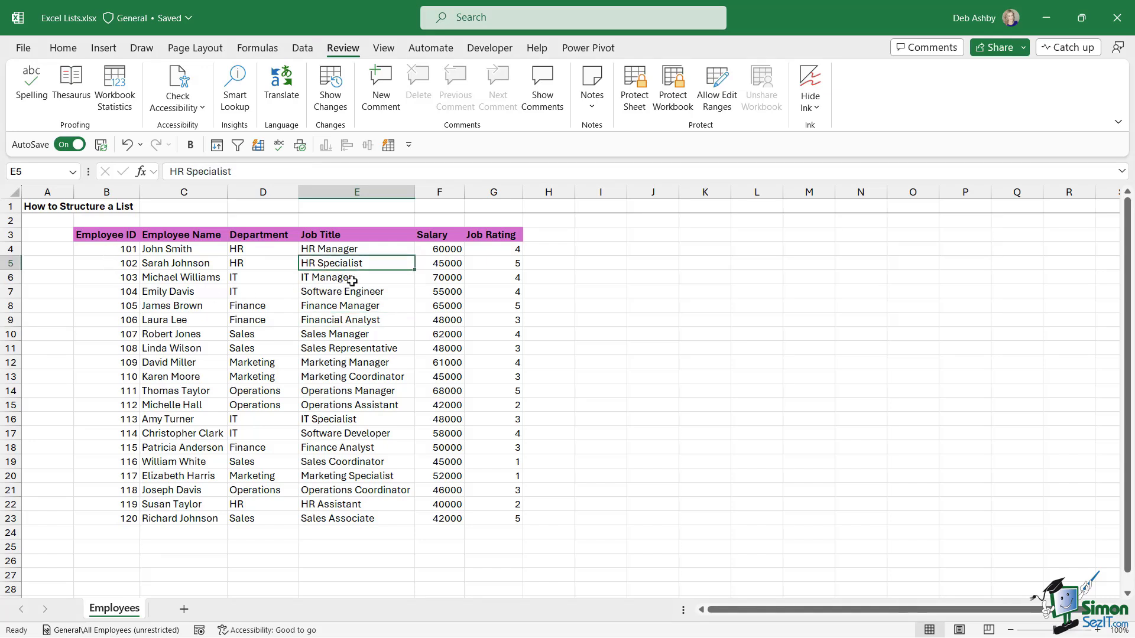
pyautogui.click(443, 249)
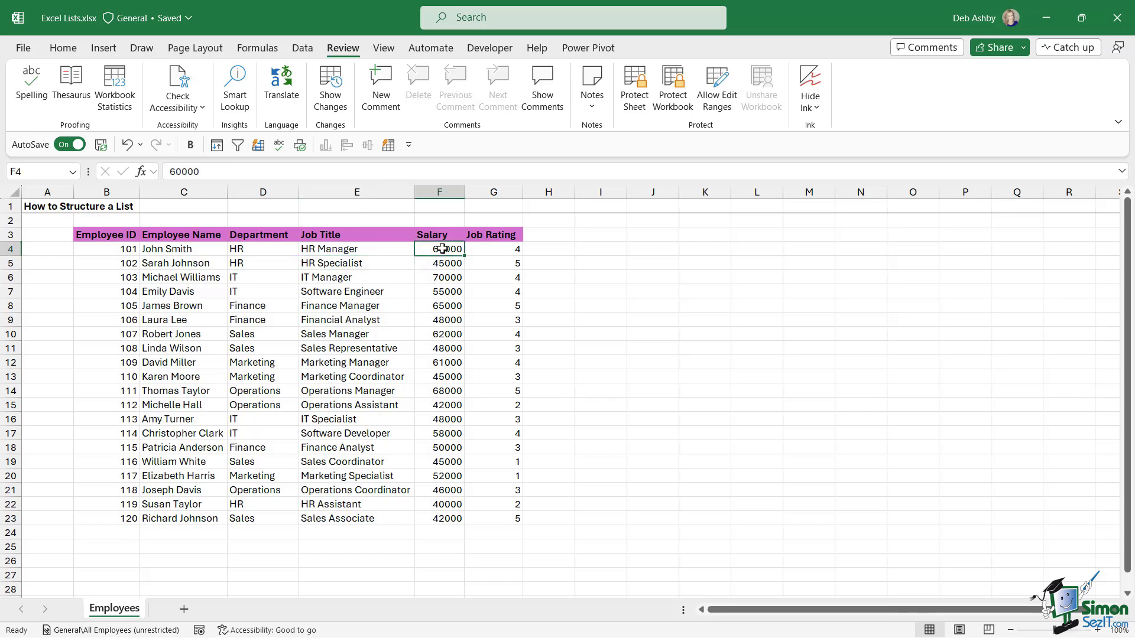
pyautogui.hotkey('ctrl', 'shift', 'Down')
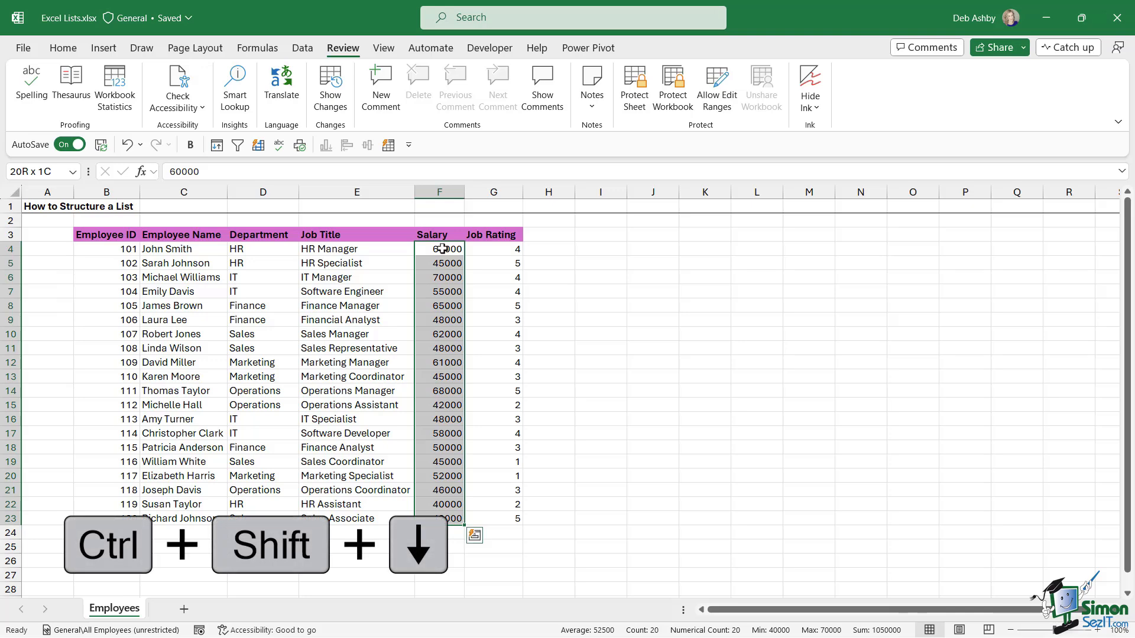
pyautogui.click(64, 48)
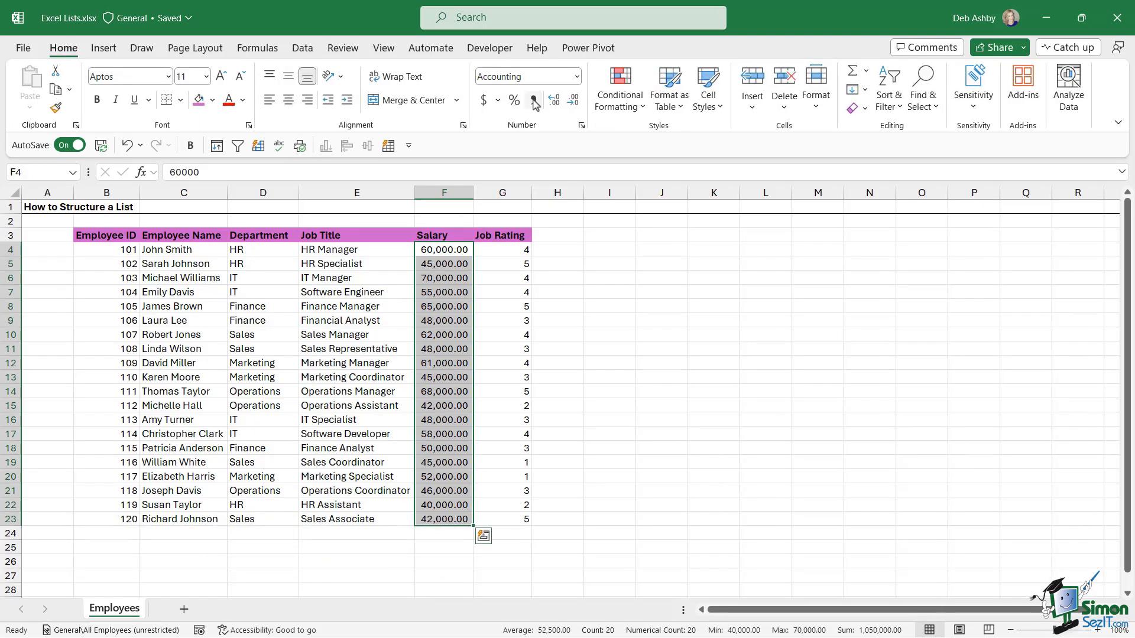
pyautogui.click(573, 102)
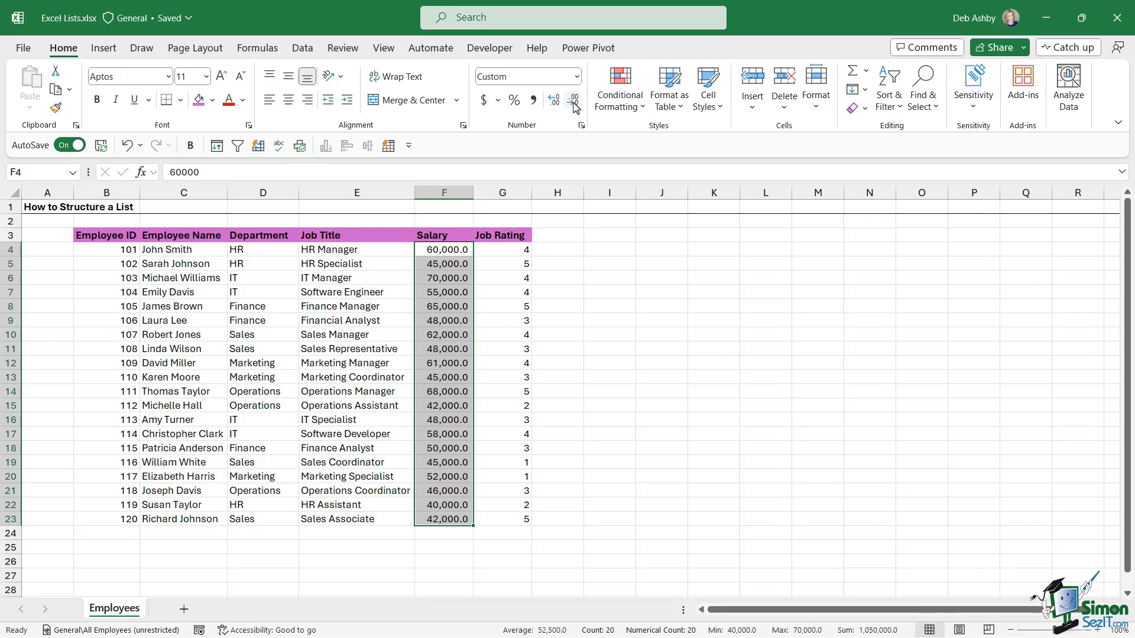
pyautogui.click(573, 102)
pyautogui.click(349, 307)
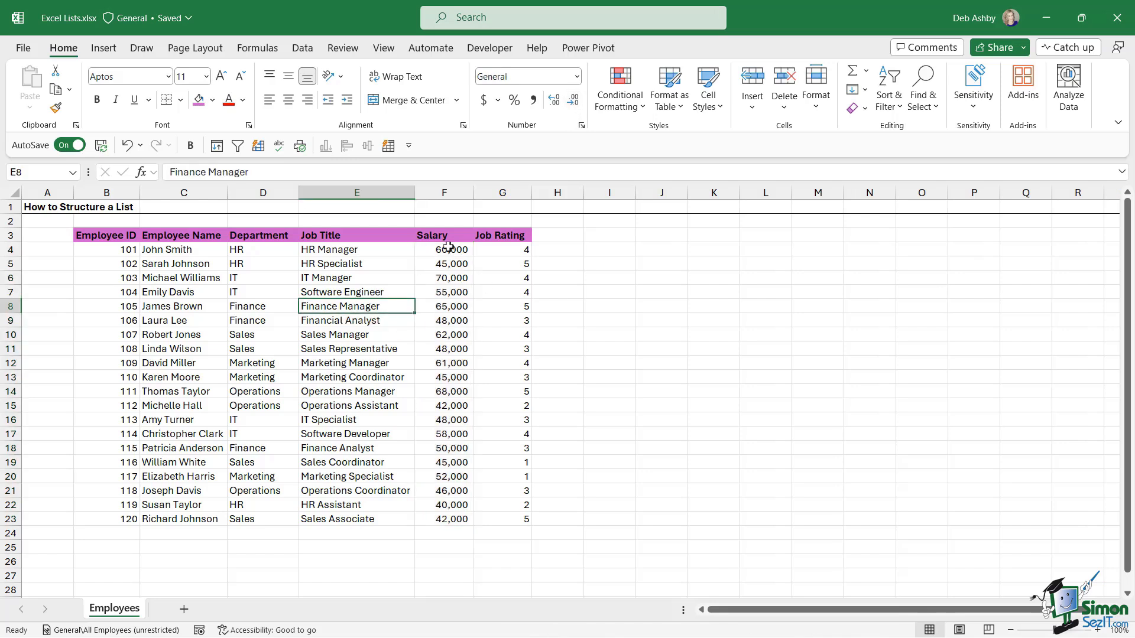
# - Apply dollar Accounting format to F4:F23 and remove both decimal places
pyautogui.moveTo(450, 250); pyautogui.dragTo(451, 519)
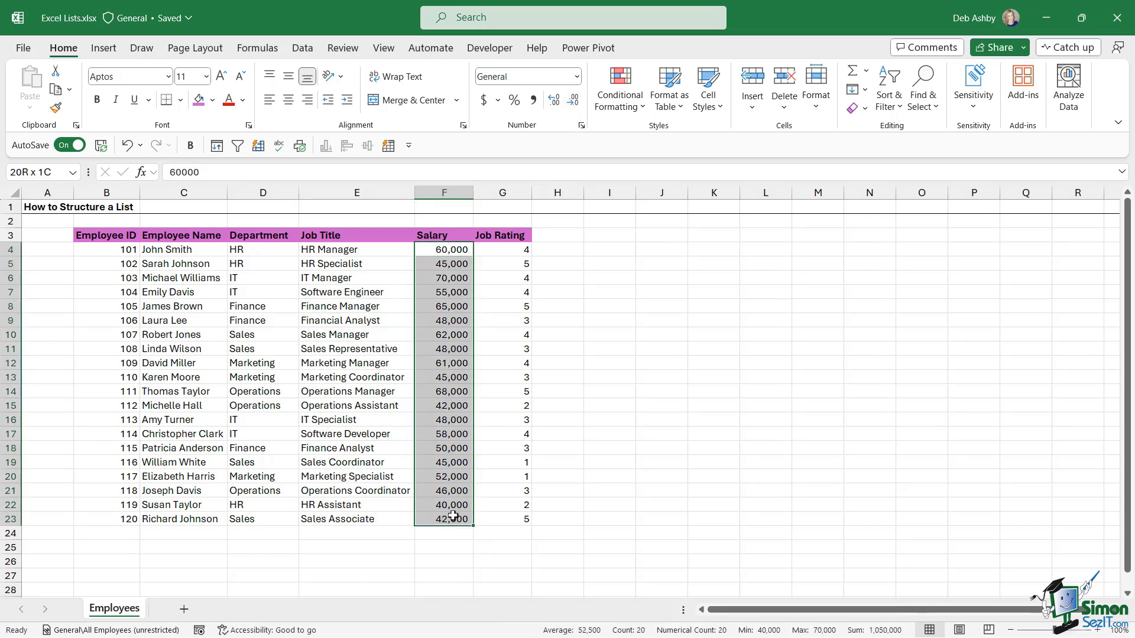
pyautogui.click(484, 101)
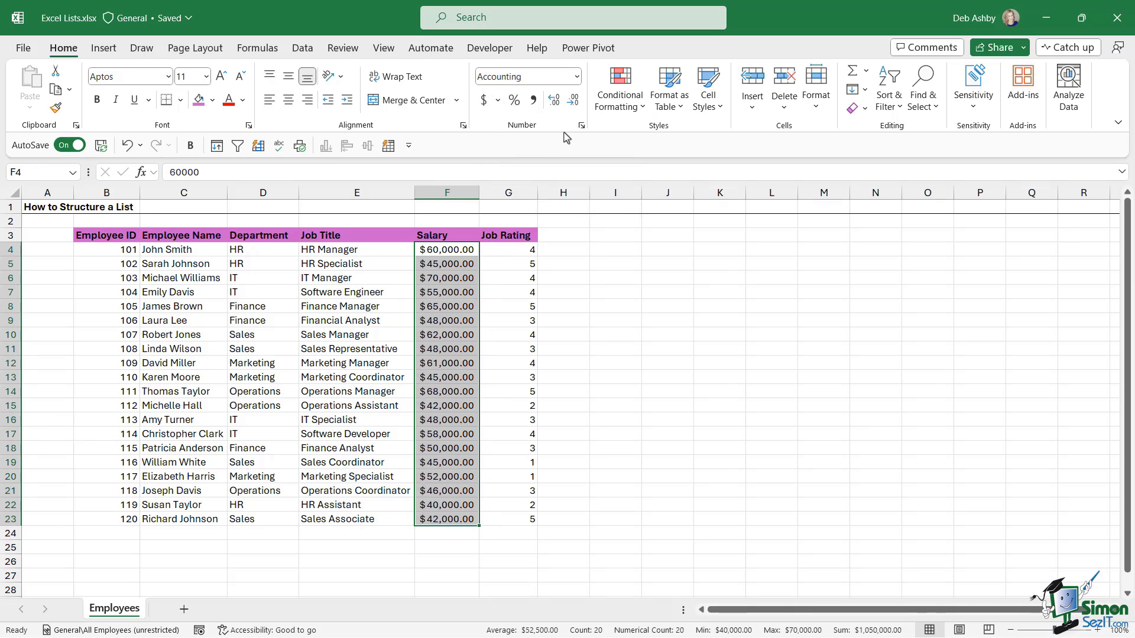
pyautogui.click(574, 101)
pyautogui.click(575, 101)
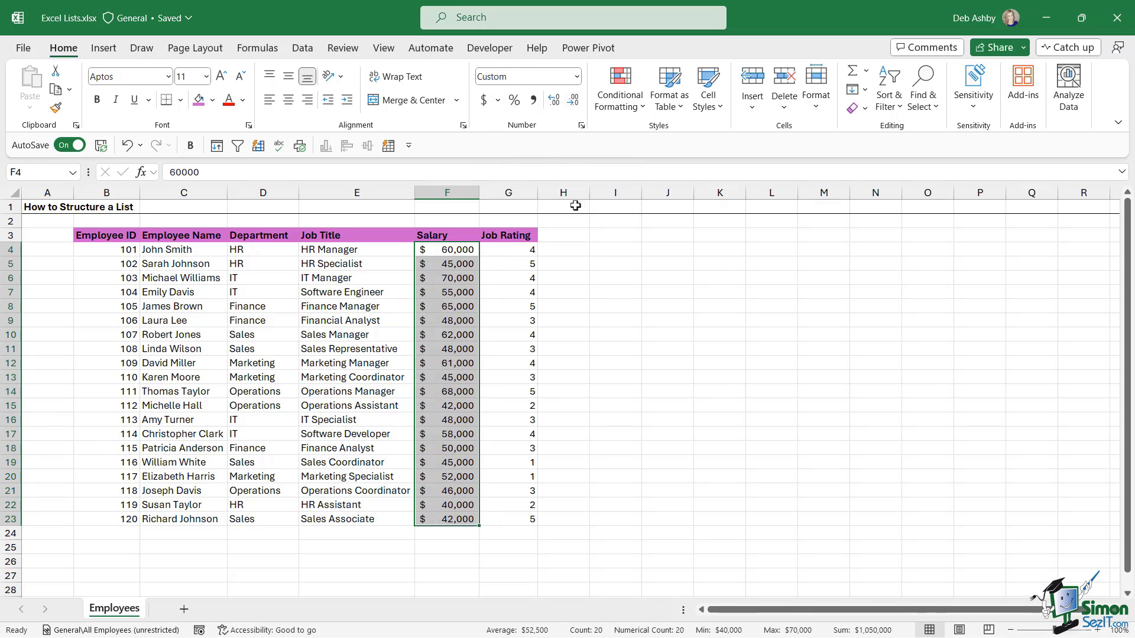
pyautogui.click(401, 337)
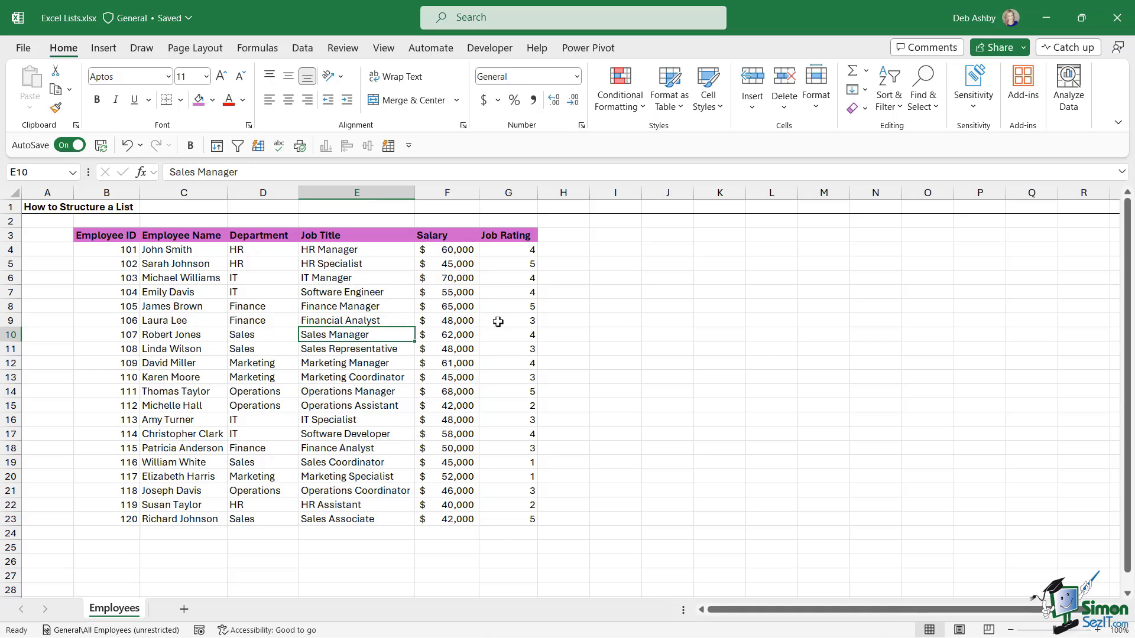